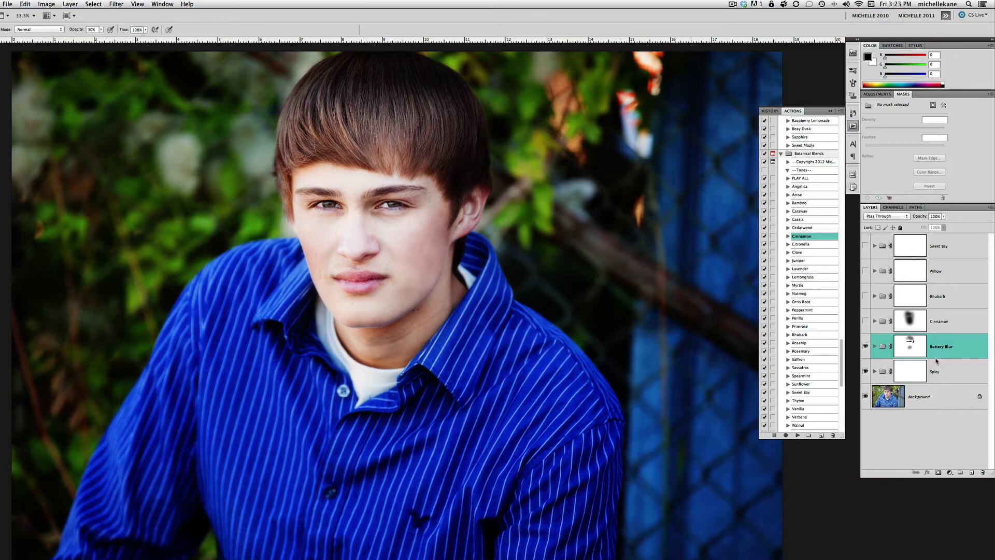
# Compare the original and the Cinnamon look, leave Cinnamon hidden, and switch on Rhubarb.
pyautogui.keyDown('alt'); pyautogui.click(865, 397); pyautogui.keyUp('alt')
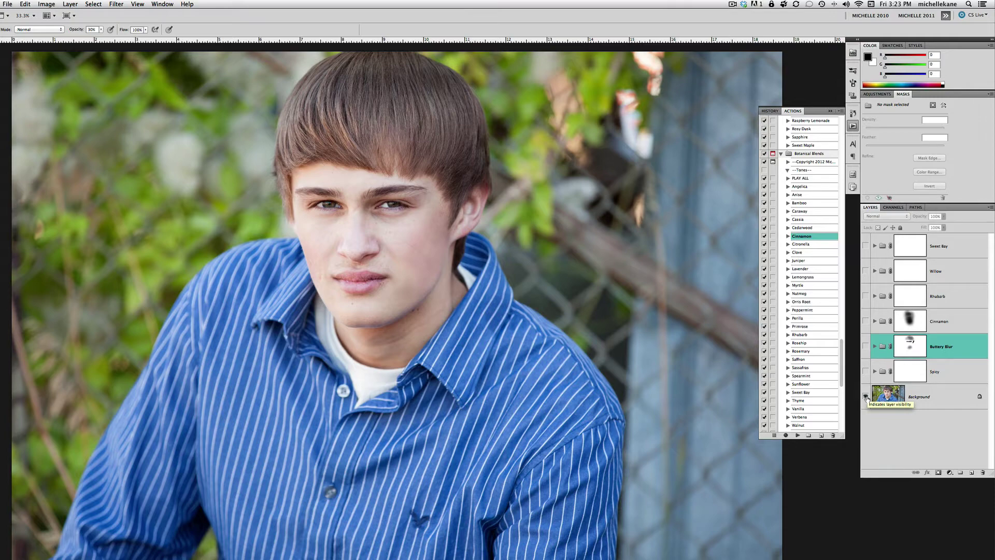
pyautogui.keyDown('alt'); pyautogui.click(865, 396); pyautogui.keyUp('alt')
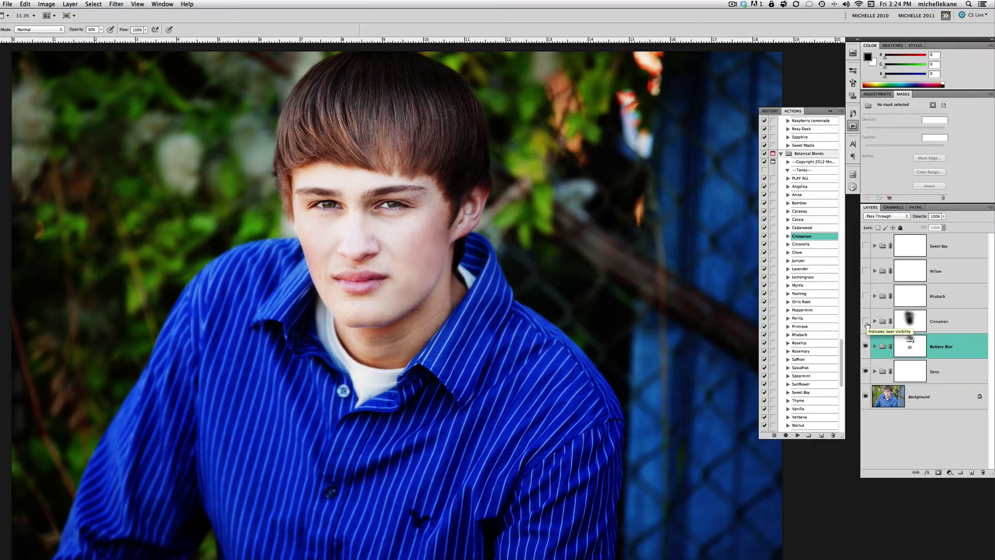
pyautogui.click(865, 322)
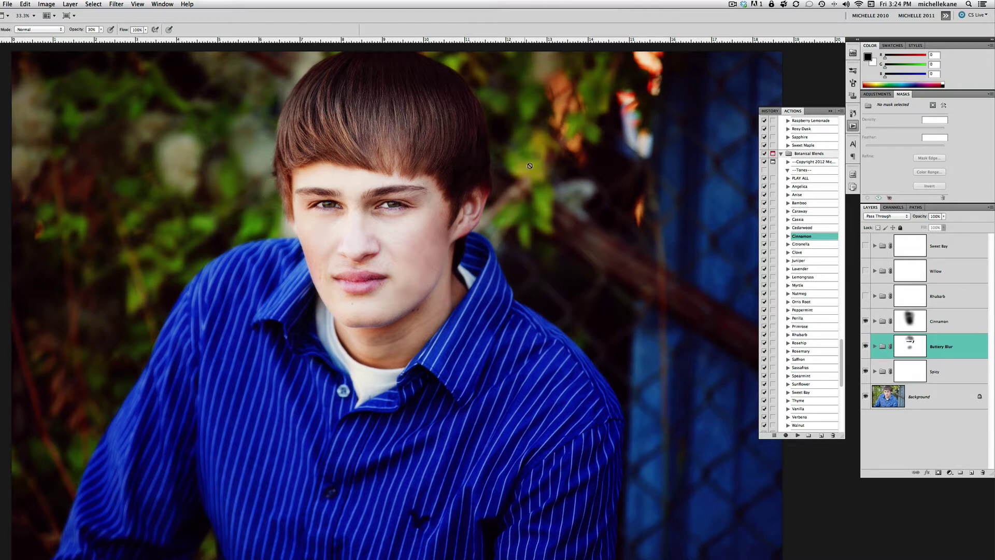
pyautogui.click(866, 324)
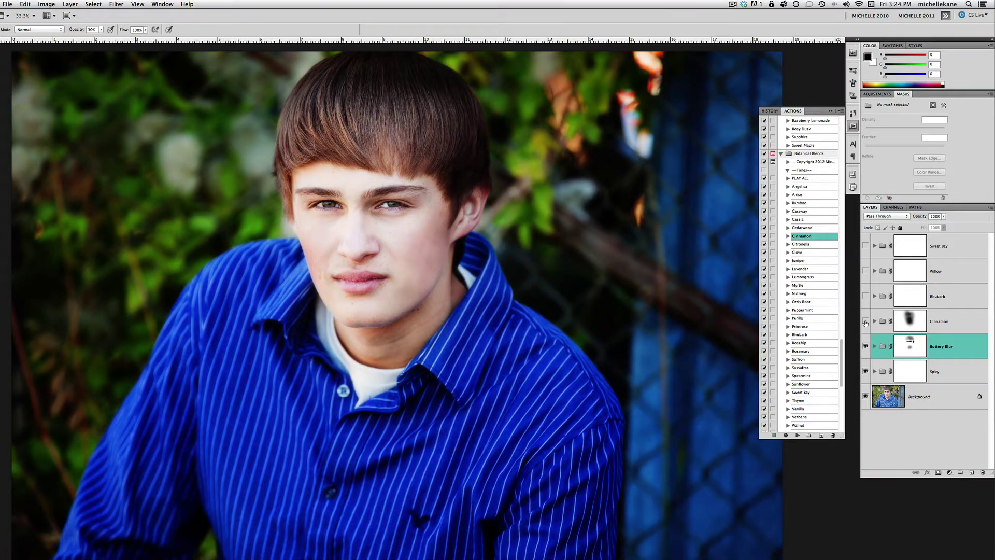
pyautogui.click(866, 322)
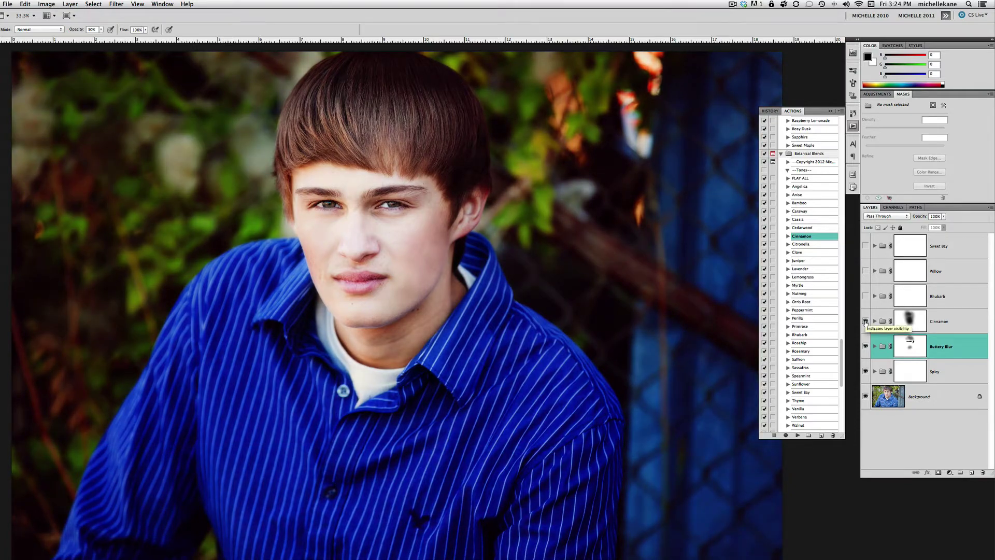
pyautogui.click(866, 323)
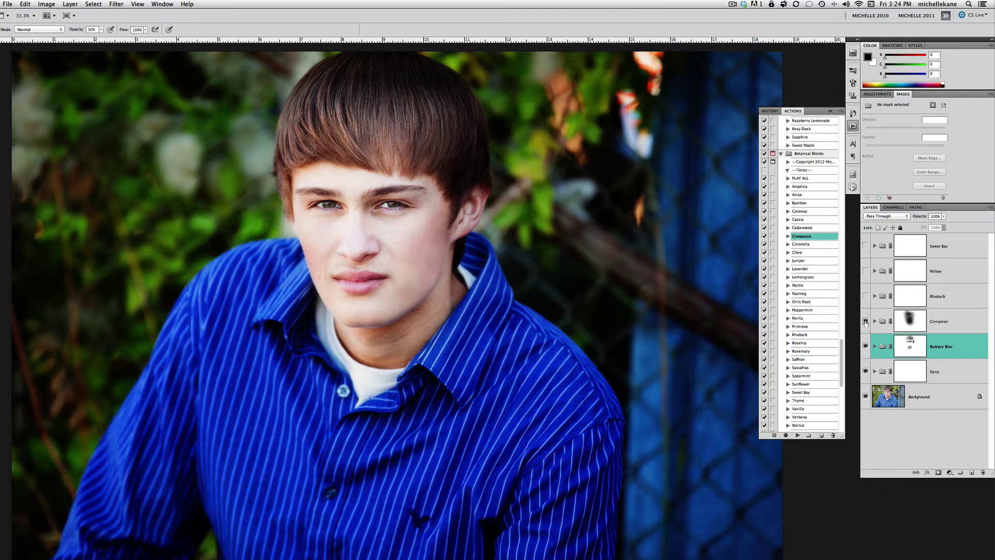
pyautogui.click(866, 323)
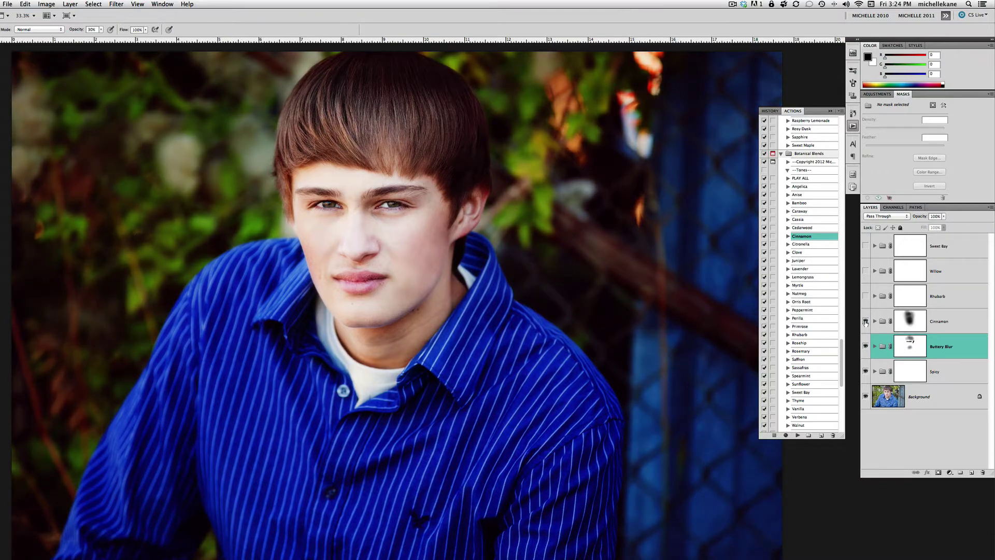
pyautogui.click(866, 322)
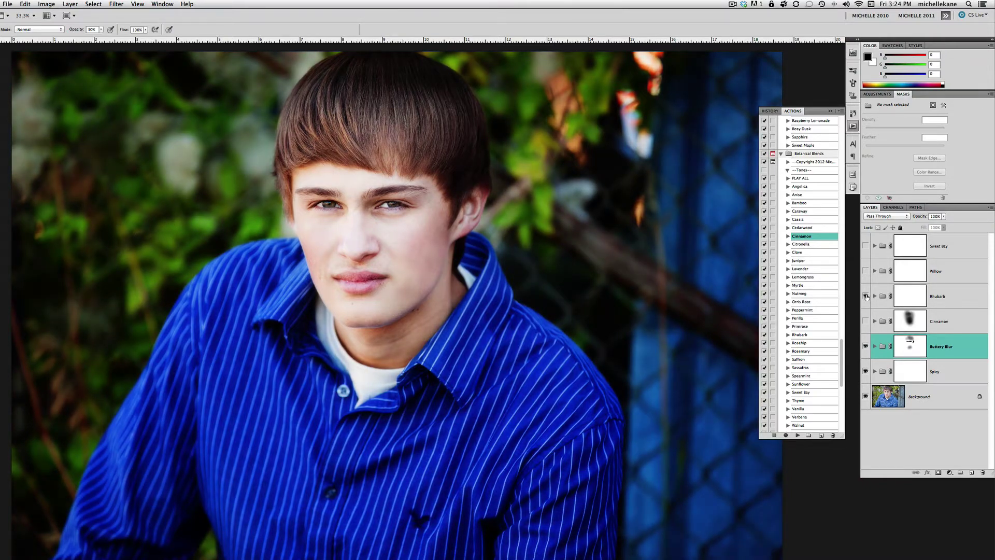
pyautogui.click(866, 297)
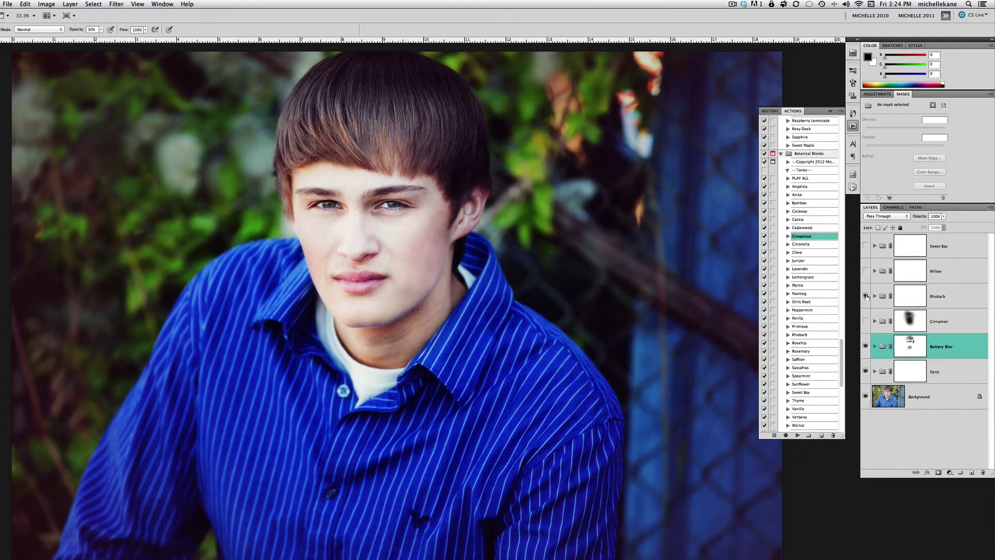
# Select the Rhubarb group and bring its opacity down to about 47%.
pyautogui.click(951, 300)
pyautogui.click(944, 216)
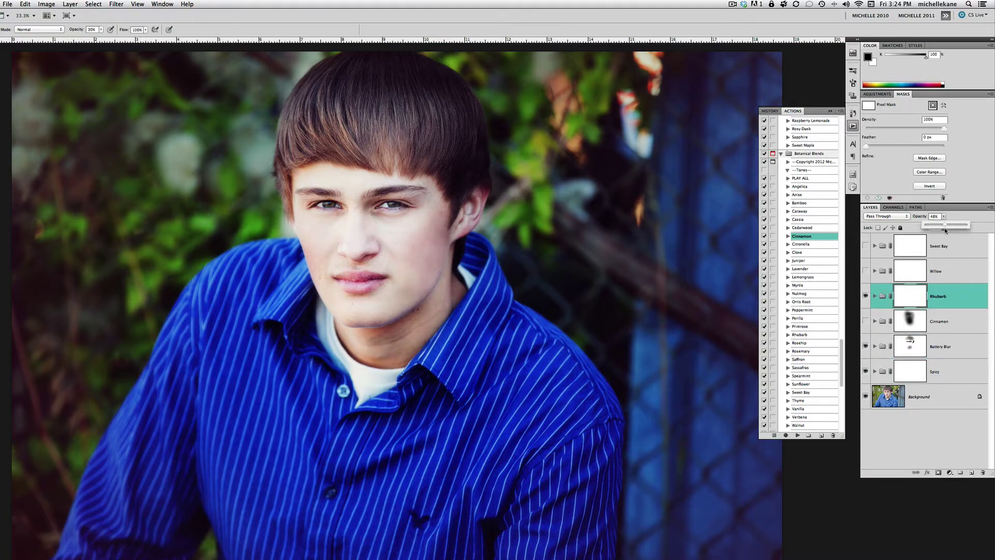
pyautogui.moveTo(945, 227); pyautogui.dragTo(977, 226)
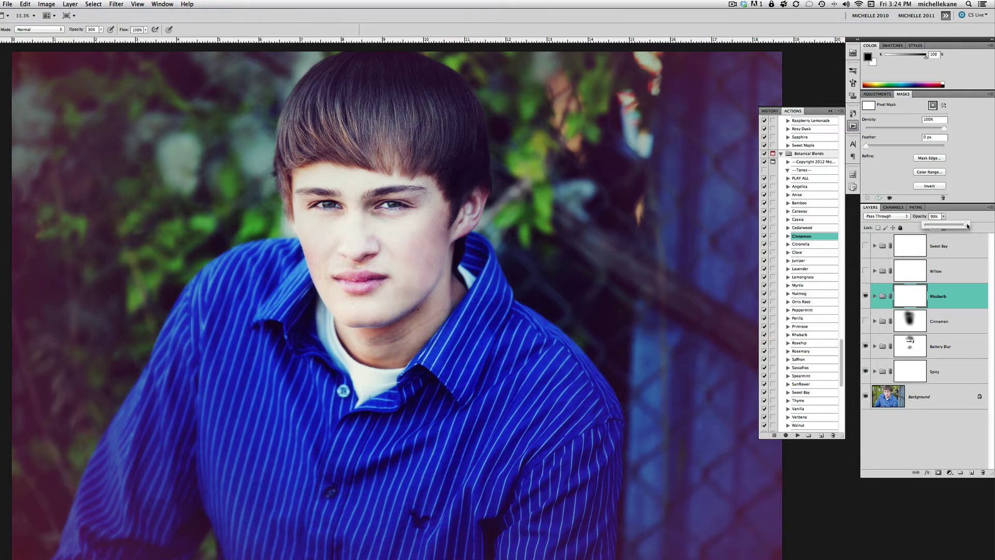
pyautogui.moveTo(966, 222); pyautogui.dragTo(944, 224)
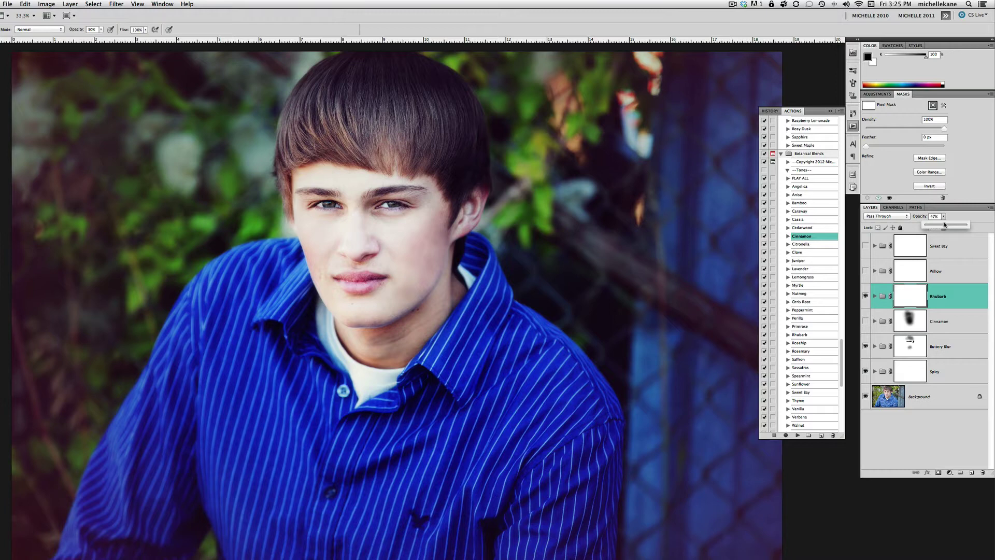
# Hide Rhubarb after comparing it, then flick Willow on and off to judge its look.
pyautogui.click(865, 296)
pyautogui.click(865, 296)
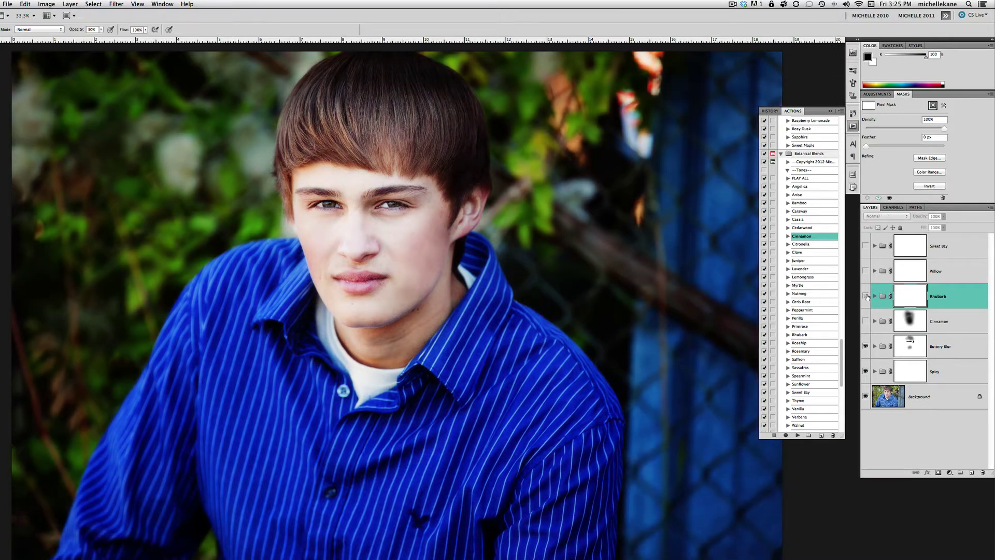
pyautogui.click(866, 296)
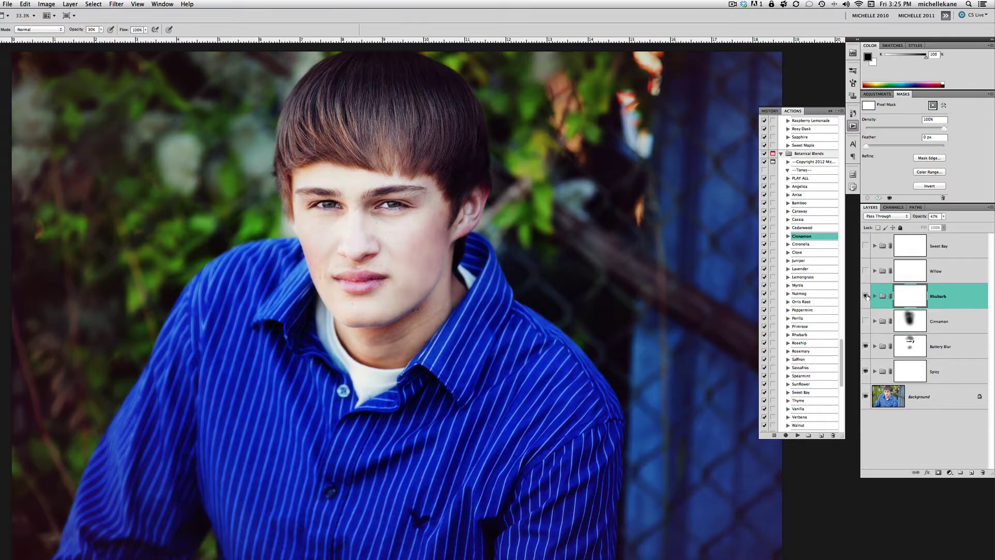
pyautogui.click(866, 296)
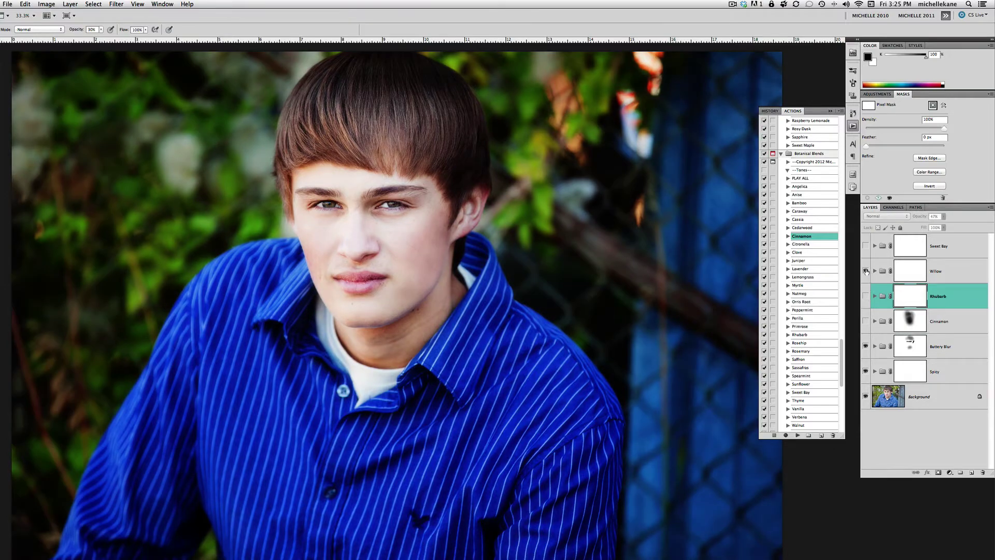
pyautogui.click(866, 270)
pyautogui.click(865, 270)
pyautogui.click(866, 270)
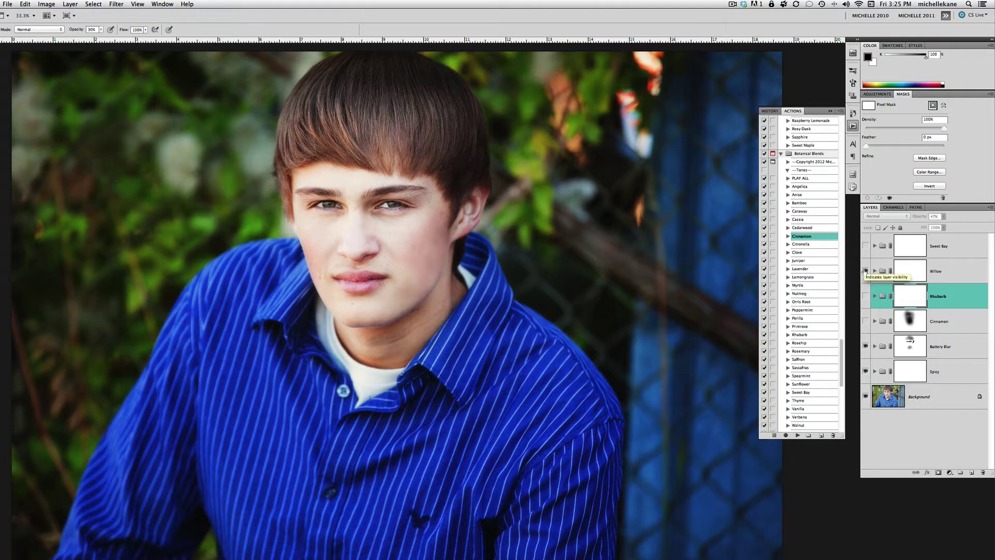
pyautogui.click(866, 271)
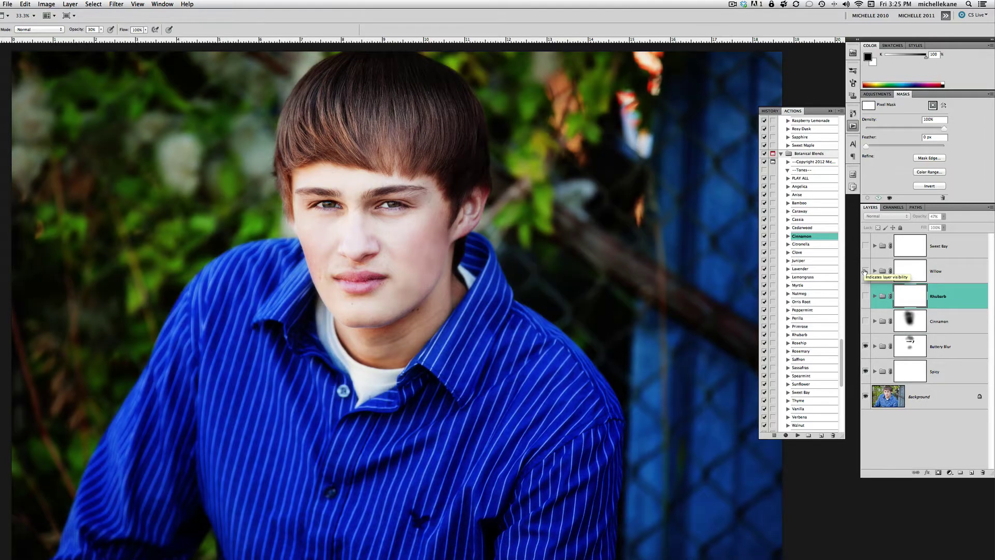
pyautogui.click(865, 271)
pyautogui.click(866, 270)
pyautogui.click(866, 271)
# Test Willow's first inner adjustment, collapse and hide Willow, and turn on Sweet Bay.
pyautogui.click(876, 272)
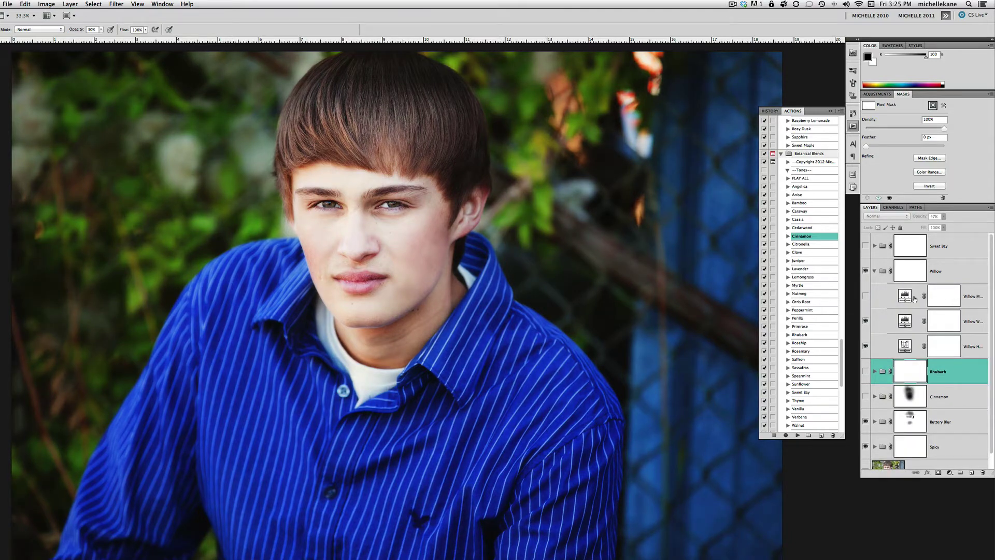
pyautogui.click(865, 297)
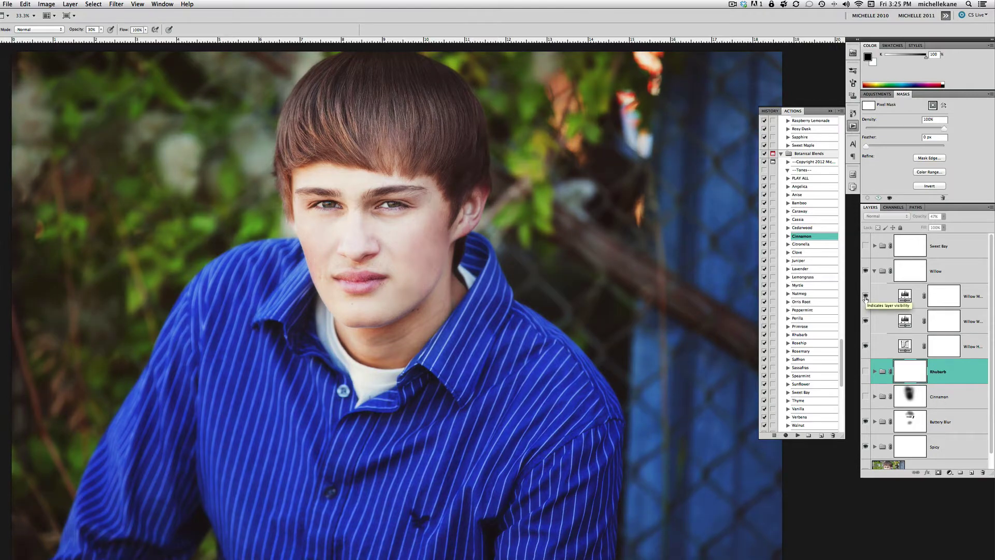
pyautogui.click(865, 297)
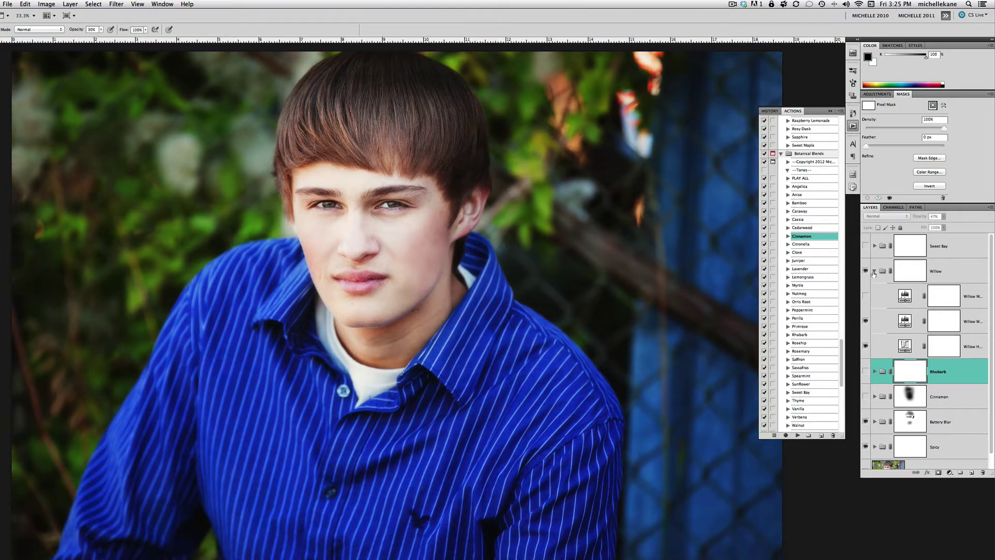
pyautogui.click(875, 272)
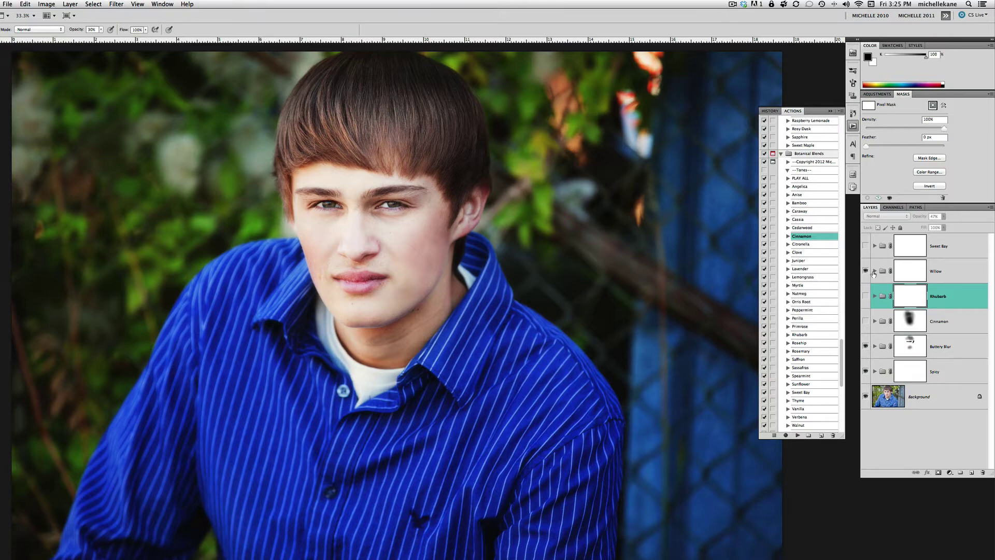
pyautogui.click(866, 271)
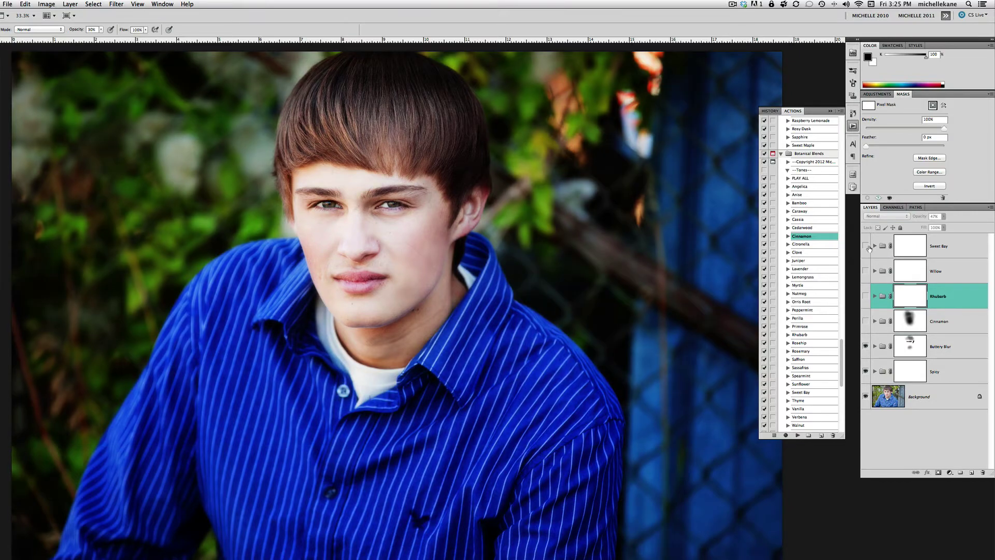
pyautogui.click(867, 246)
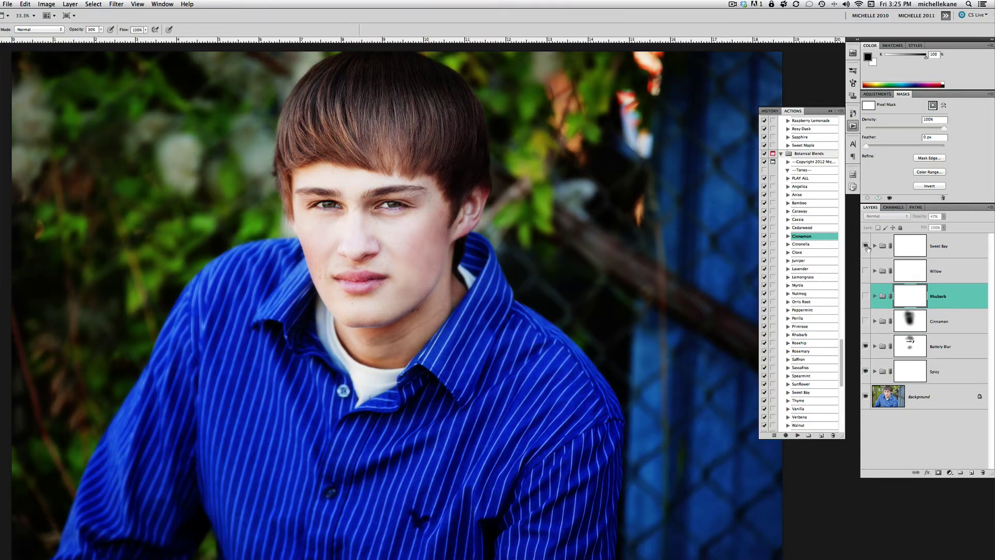
# Preview Sweet Bay at different opacities up to 100%, then hide it.
pyautogui.click(935, 245)
pyautogui.click(943, 216)
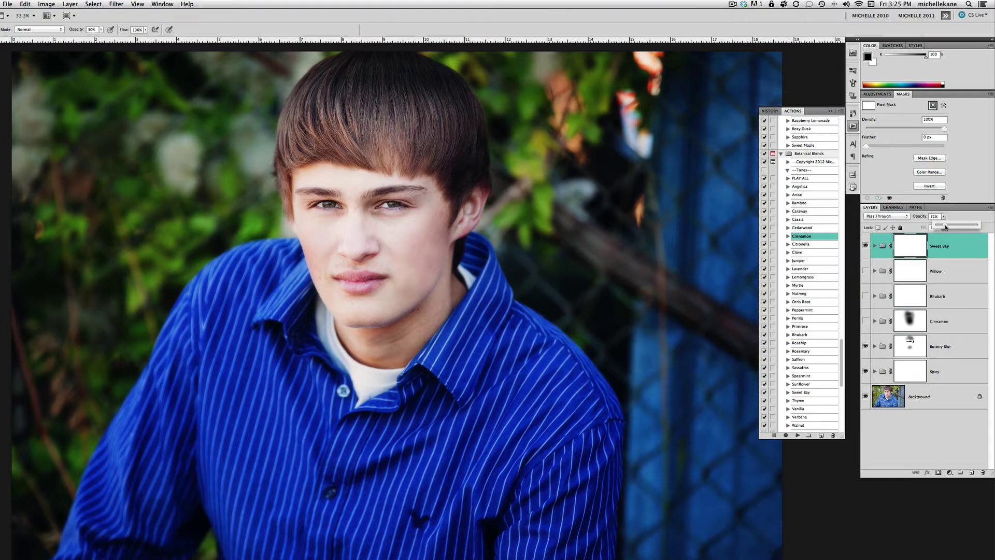
pyautogui.moveTo(946, 226); pyautogui.dragTo(899, 233)
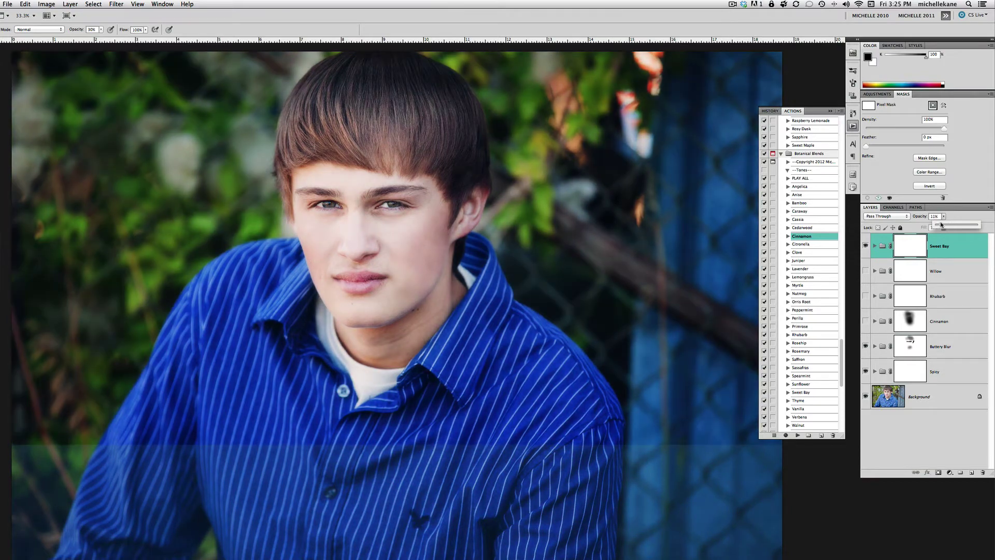
pyautogui.click(865, 246)
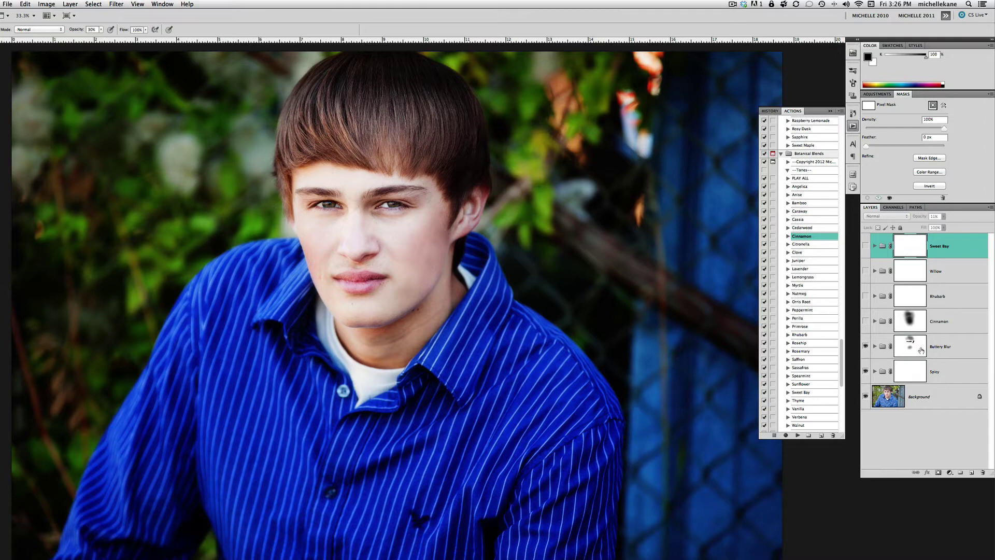
# Hide Buttery Blur and Spicy, then delete all six action groups, keeping only Background.
pyautogui.click(941, 348)
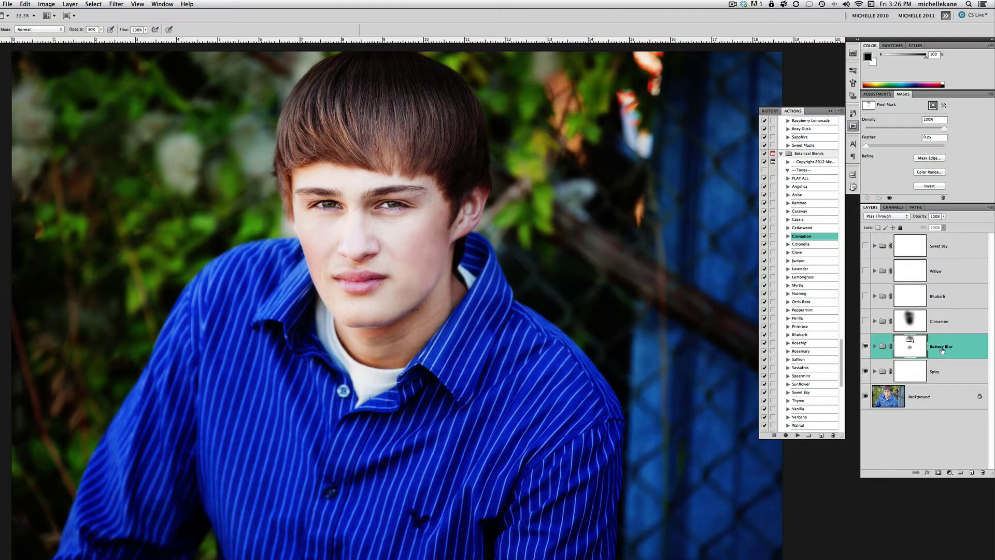
pyautogui.click(866, 347)
pyautogui.click(866, 371)
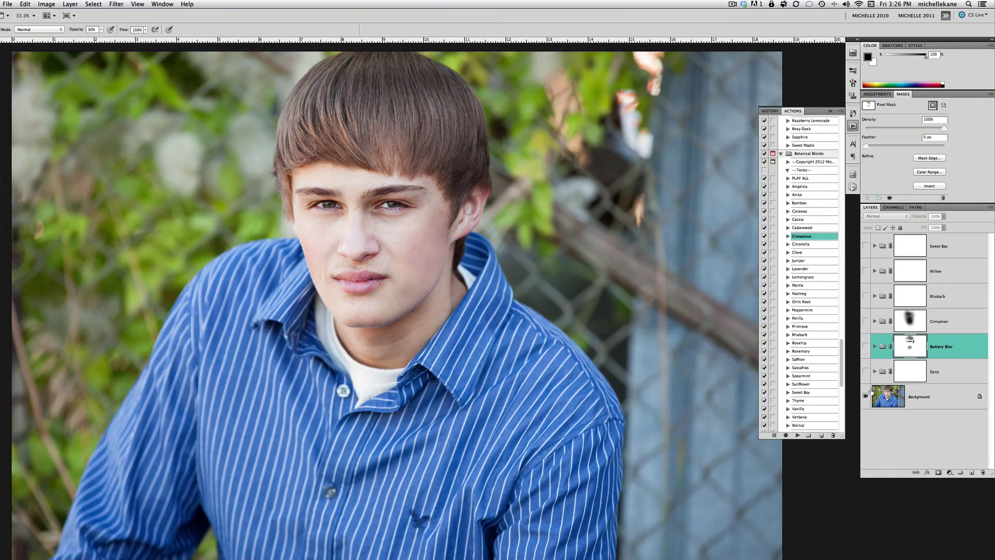
pyautogui.click(963, 372)
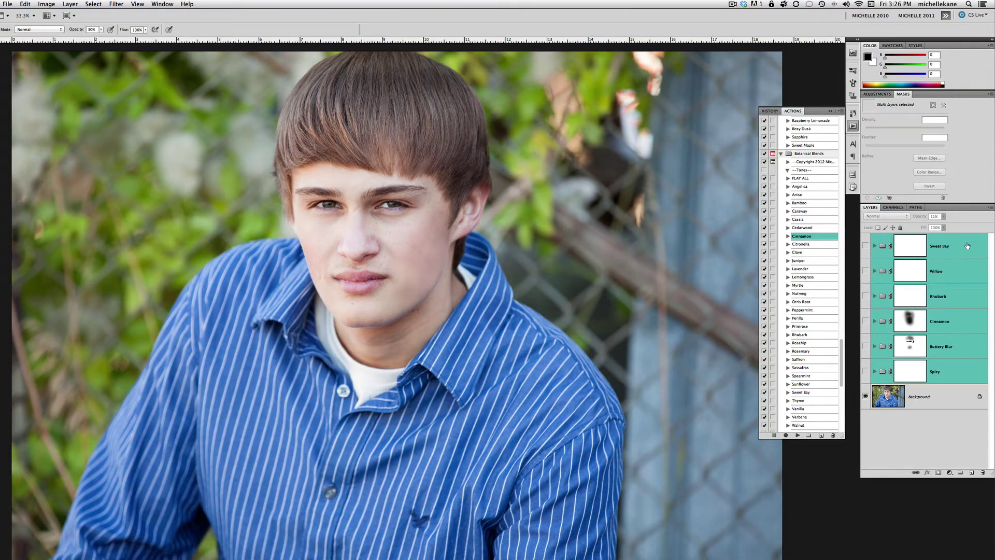
pyautogui.moveTo(967, 246); pyautogui.dragTo(981, 470)
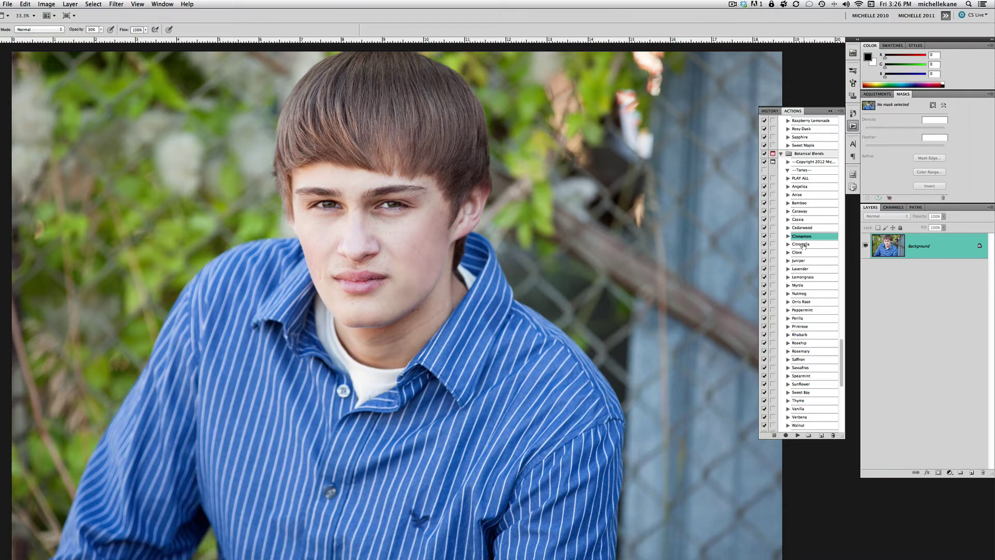
# Run the Spicy action on the portrait and expand the resulting Spicy group.
pyautogui.scroll(-4, 801, 346)
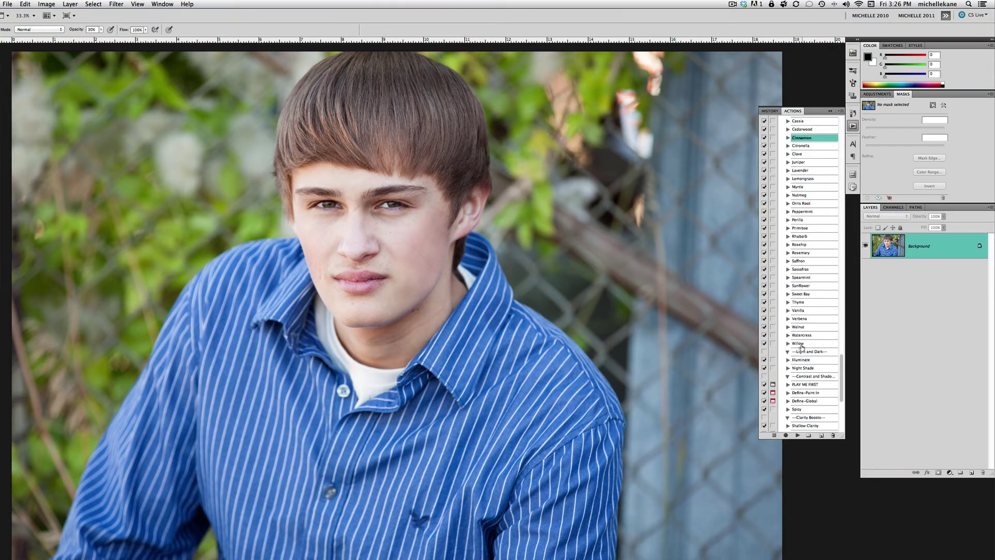
pyautogui.click(809, 409)
pyautogui.click(797, 435)
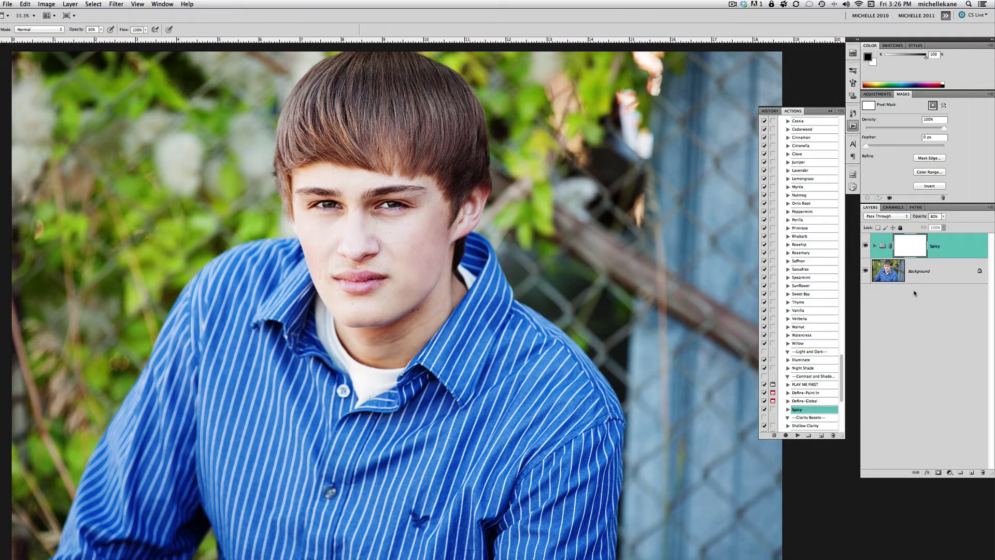
pyautogui.click(876, 247)
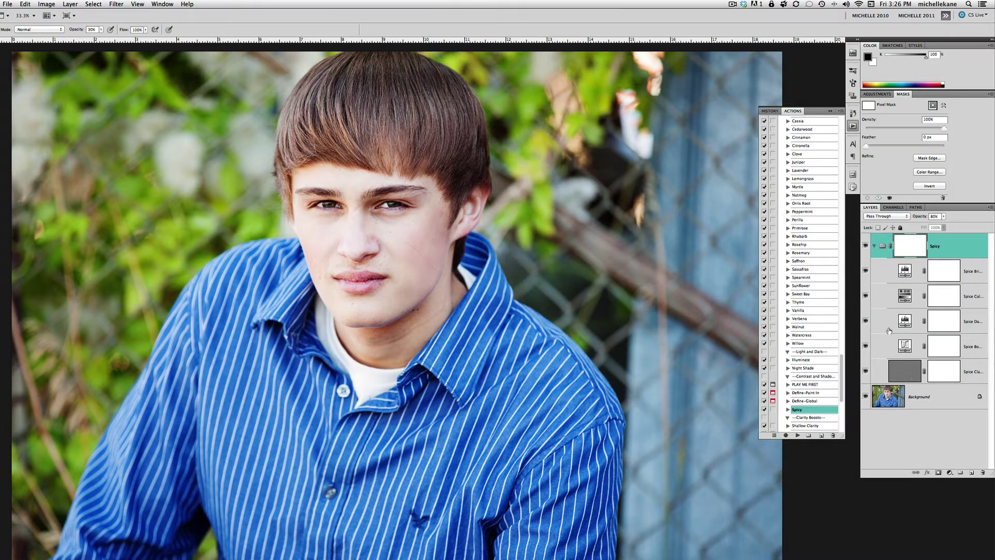
# Widen the Layers panel to read full names, then toggle Spicy off and on to compare.
pyautogui.moveTo(861, 339); pyautogui.dragTo(826, 340)
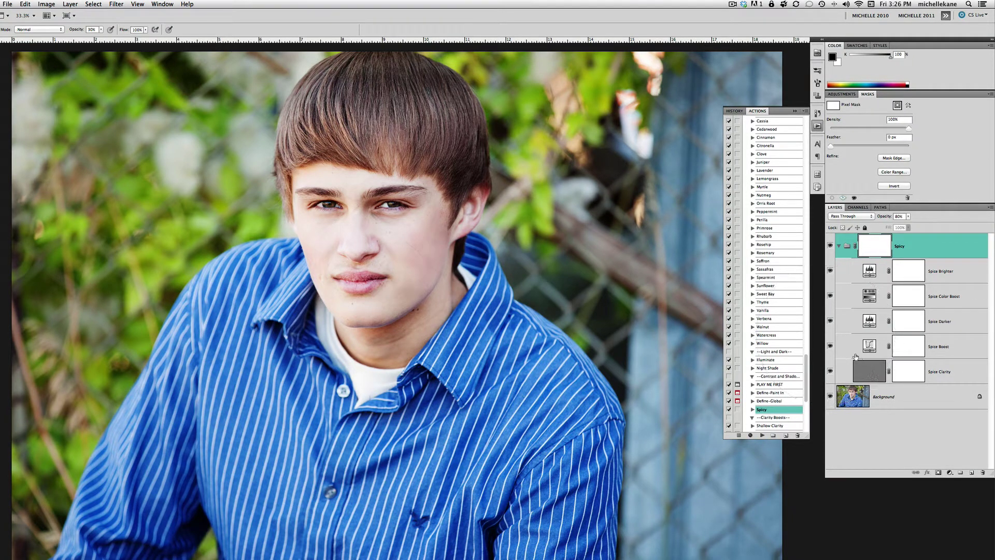
pyautogui.click(831, 247)
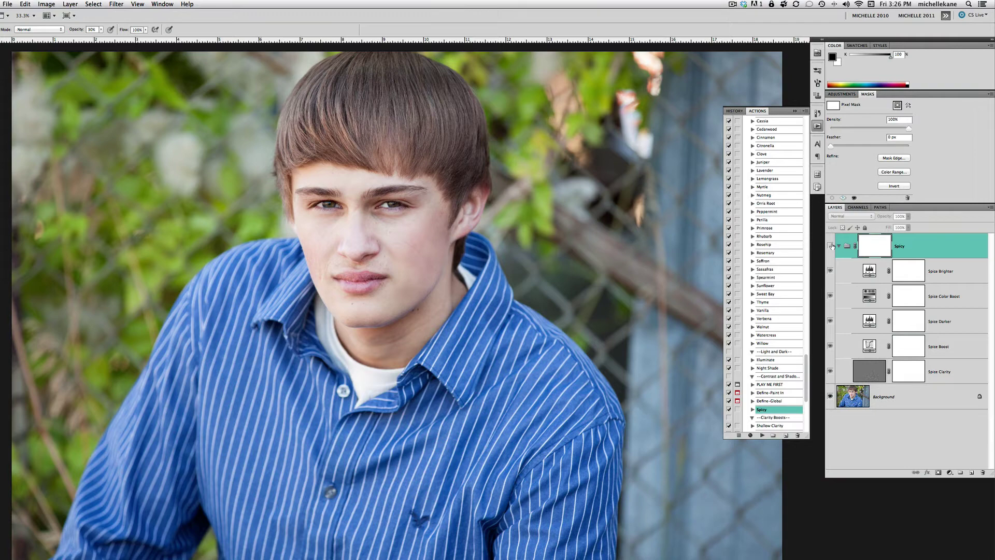
pyautogui.click(831, 247)
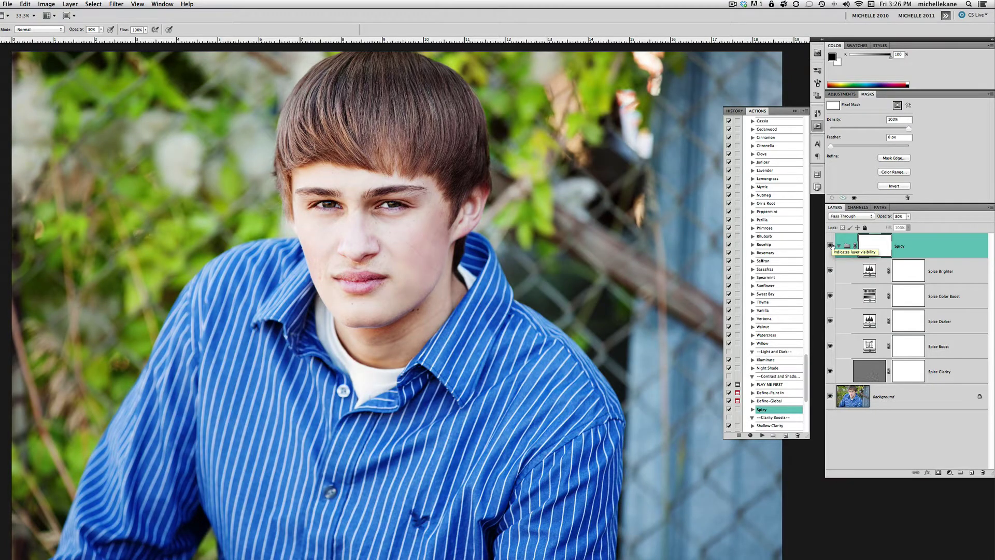
pyautogui.click(831, 246)
pyautogui.click(831, 245)
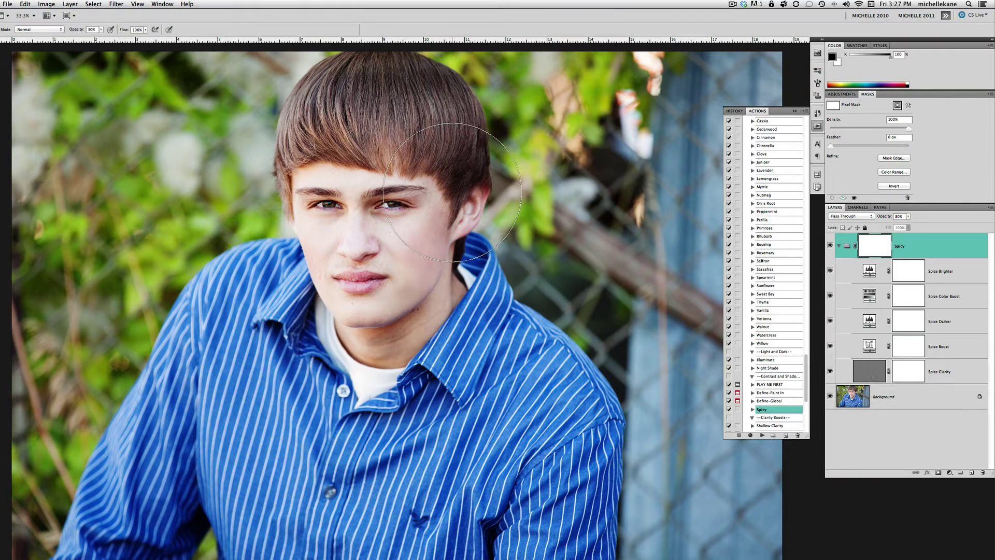
# Select Spice Boost and toggle it off and on repeatedly to judge its effect.
pyautogui.press('F3')
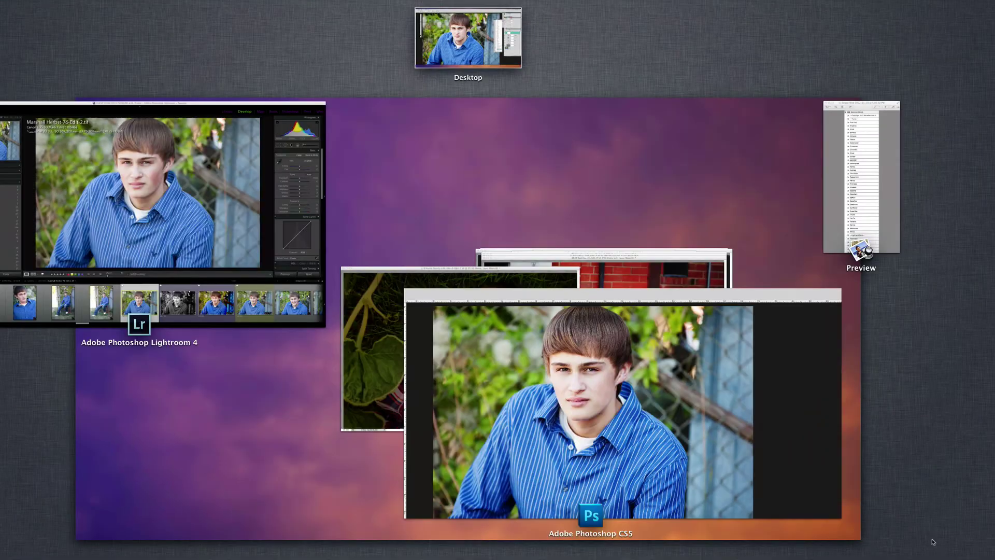
pyautogui.press('F3')
pyautogui.click(839, 346)
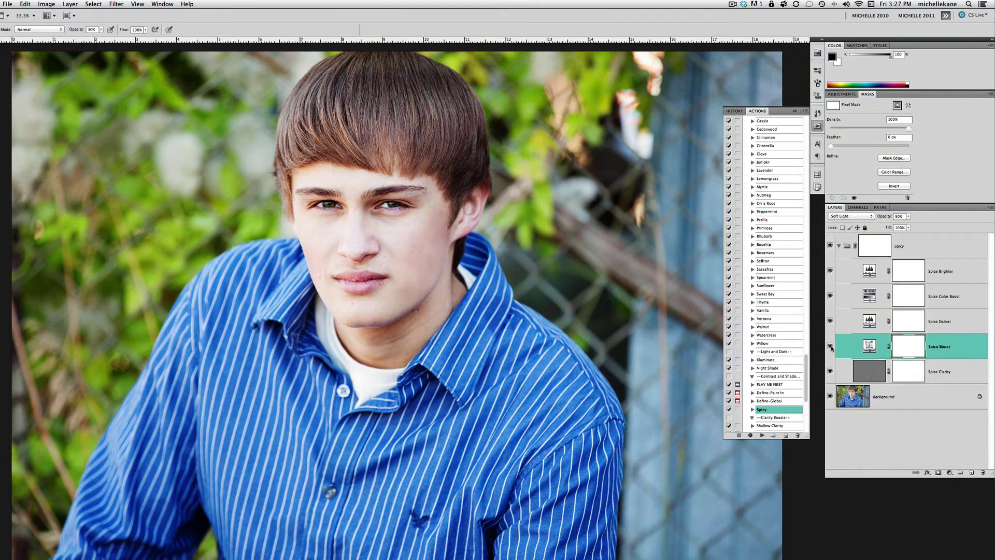
pyautogui.click(831, 346)
pyautogui.click(831, 346)
pyautogui.click(831, 346)
pyautogui.click(831, 346)
pyautogui.click(830, 346)
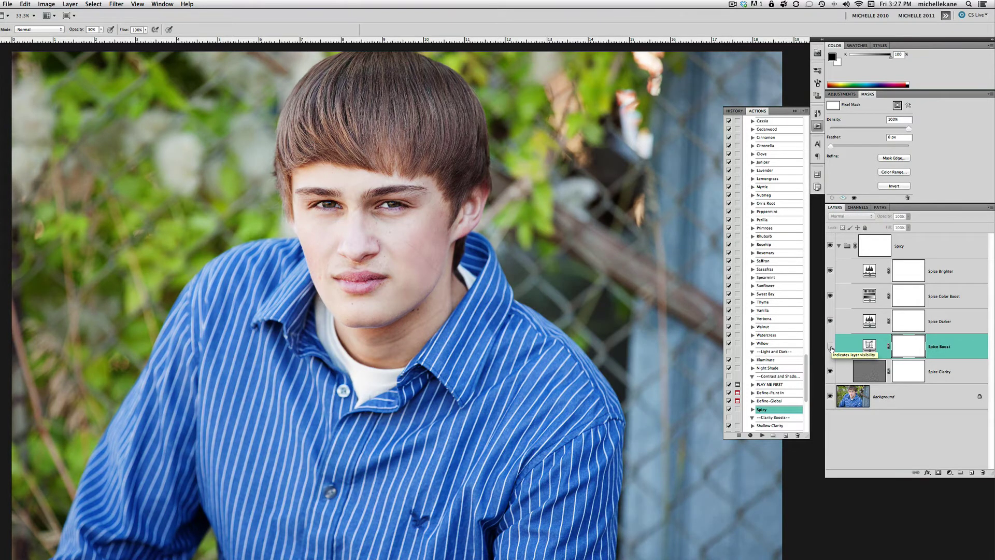
pyautogui.click(831, 346)
pyautogui.click(830, 346)
pyautogui.click(830, 346)
# At 100% zoom, paint Spice Boost off both irises with a small brush, then zoom out.
pyautogui.press('super+plus')
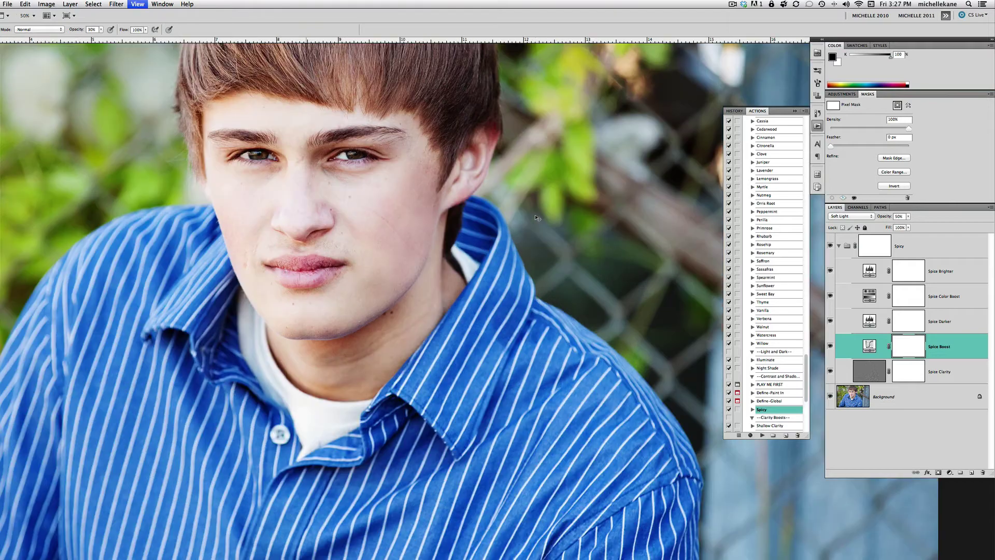
pyautogui.press('super+plus')
pyautogui.moveTo(367, 133); pyautogui.dragTo(537, 276)
pyautogui.press('super+plus')
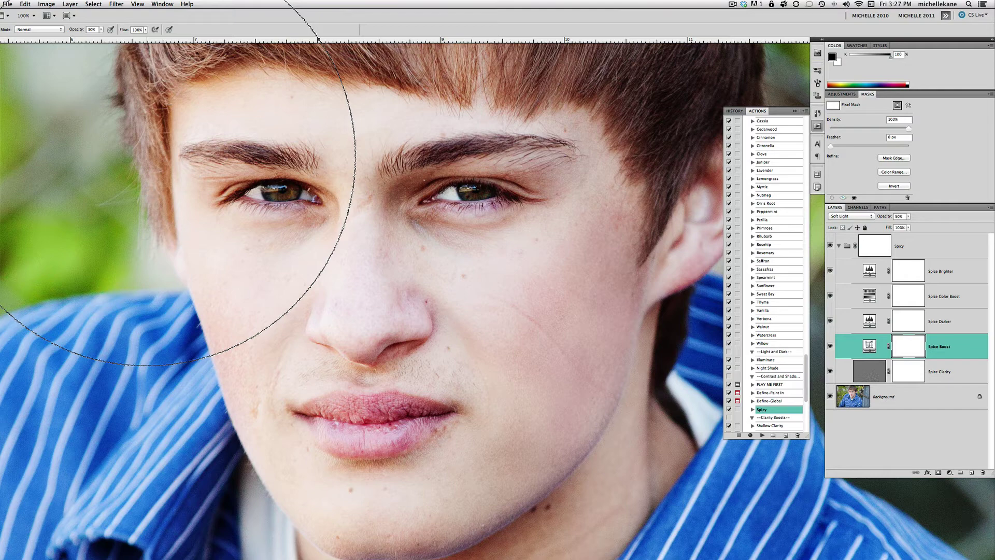
pyautogui.press('[')
pyautogui.press('[')
pyautogui.press('[')
pyautogui.press('[')
pyautogui.press('[')
pyautogui.press('[')
pyautogui.press('[')
pyautogui.press('[')
pyautogui.press('[')
pyautogui.press('[')
pyautogui.press('[')
pyautogui.press('[')
pyautogui.press('[')
pyautogui.press('[')
pyautogui.press('[')
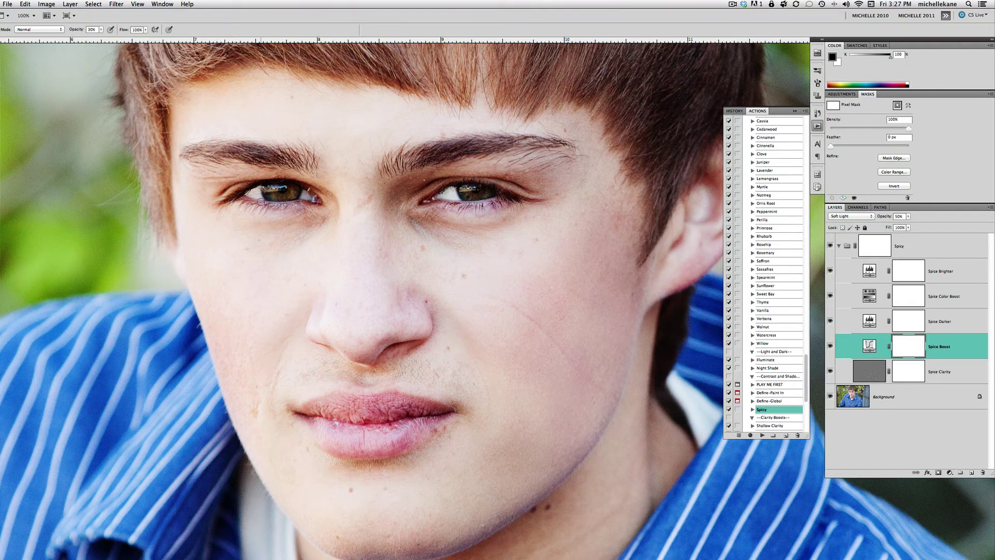
pyautogui.press(']')
pyautogui.moveTo(461, 191); pyautogui.dragTo(474, 193)
pyautogui.moveTo(290, 191); pyautogui.dragTo(263, 190)
pyautogui.press('super+minus')
pyautogui.press('super+minus')
pyautogui.press('super+minus')
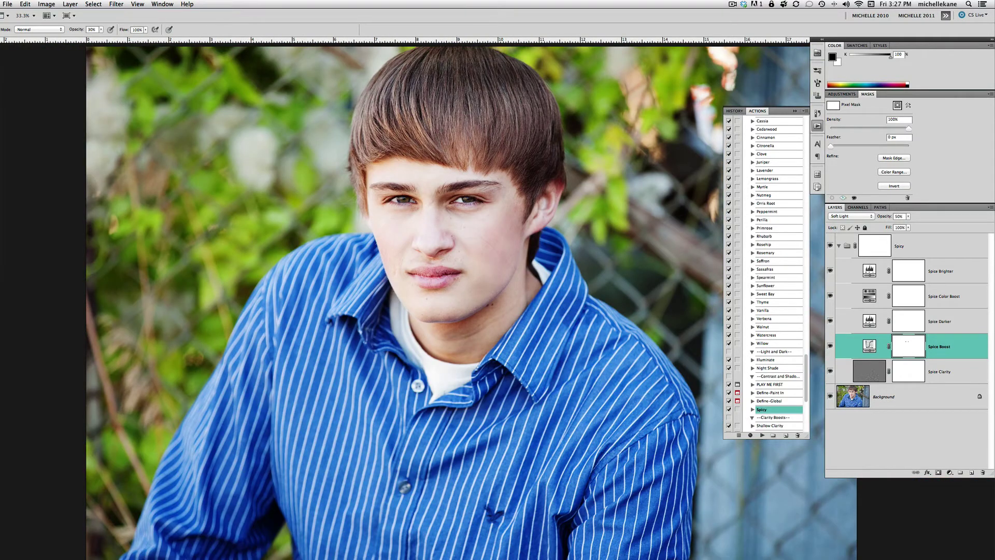
# Select Spice Darker, compare it on and off, and raise its opacity to 100%.
pyautogui.click(948, 322)
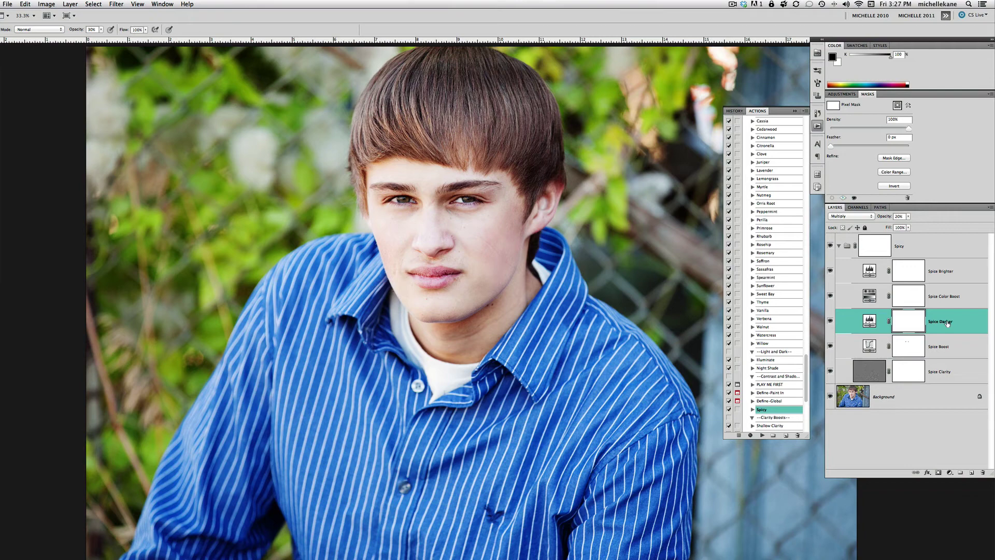
pyautogui.click(831, 322)
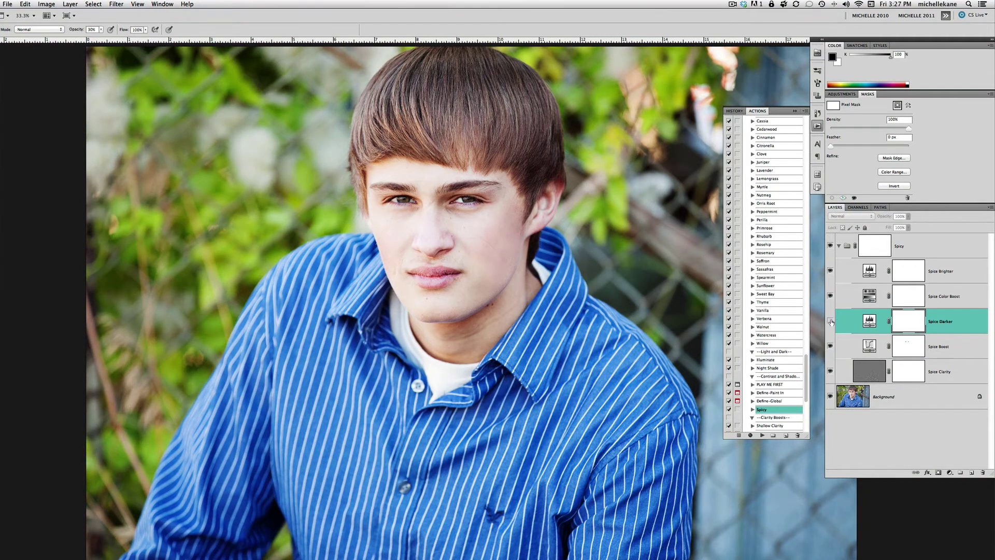
pyautogui.click(831, 321)
pyautogui.click(831, 321)
pyautogui.click(830, 321)
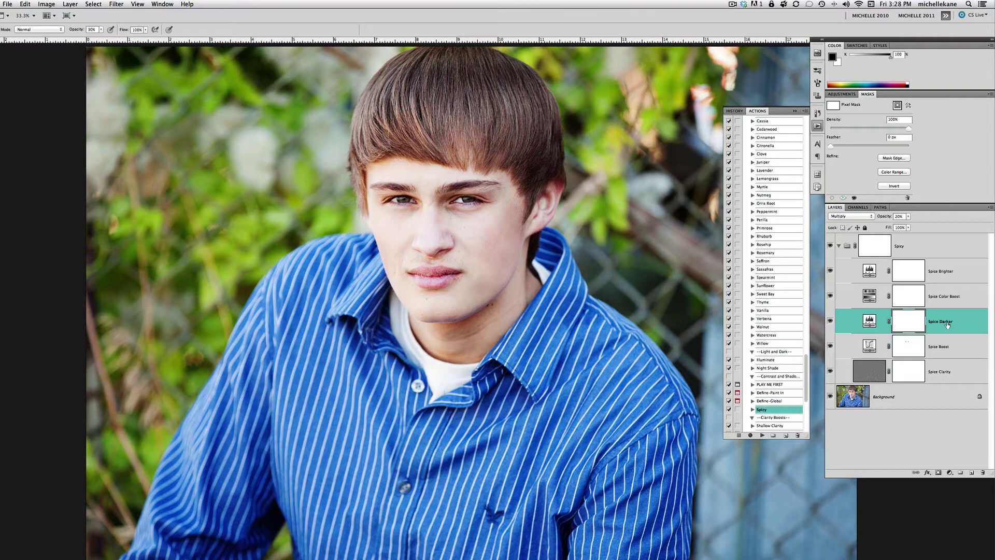
pyautogui.click(908, 217)
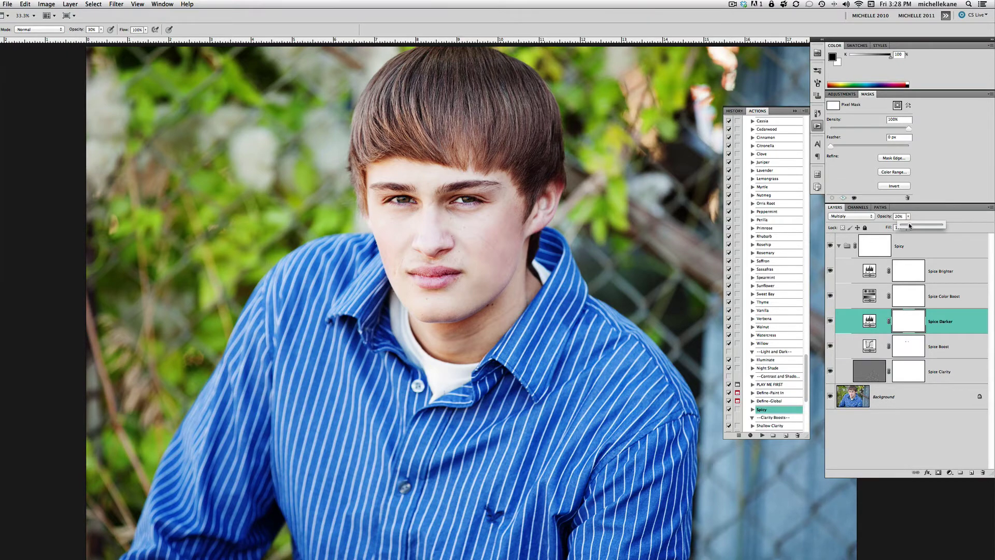
pyautogui.moveTo(909, 227); pyautogui.dragTo(942, 225)
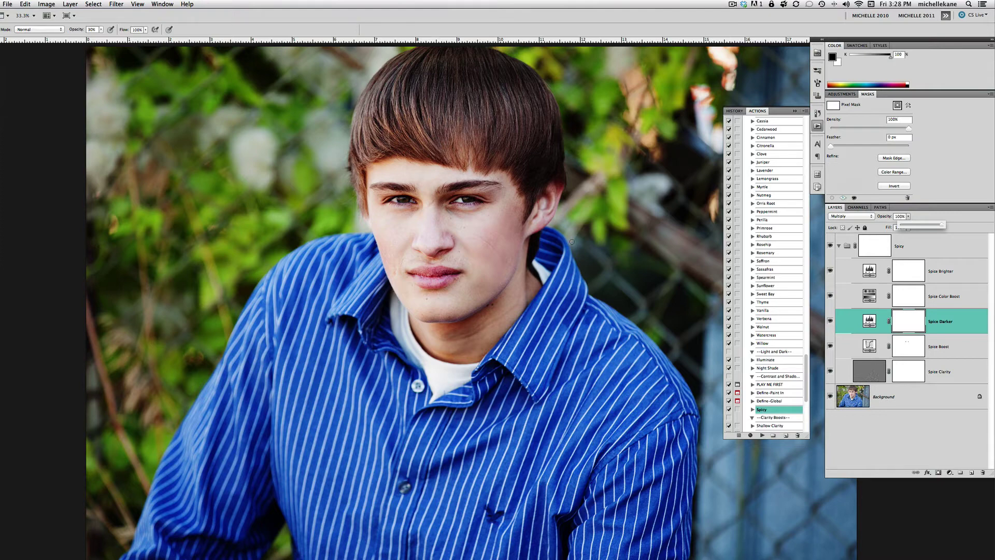
pyautogui.hscroll(5, 573, 241)
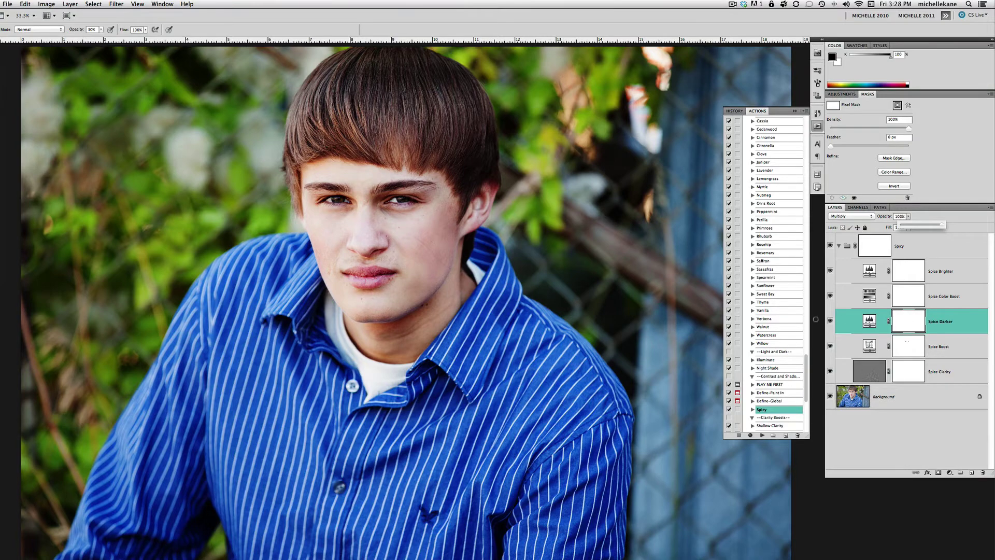
pyautogui.click(831, 321)
pyautogui.click(831, 322)
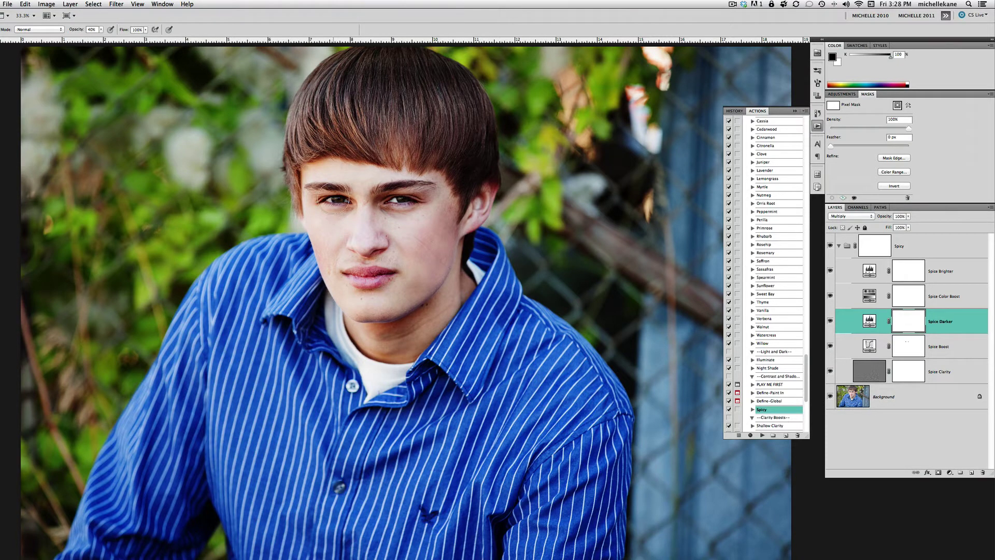
# Paint black on Spice Darker's mask to keep darkening off the under-eye area and hair.
pyautogui.moveTo(337, 202)
pyautogui.mouseDown()
pyautogui.moveTo(443, 200)
pyautogui.moveTo(329, 196)
pyautogui.moveTo(425, 195)
pyautogui.mouseUp()
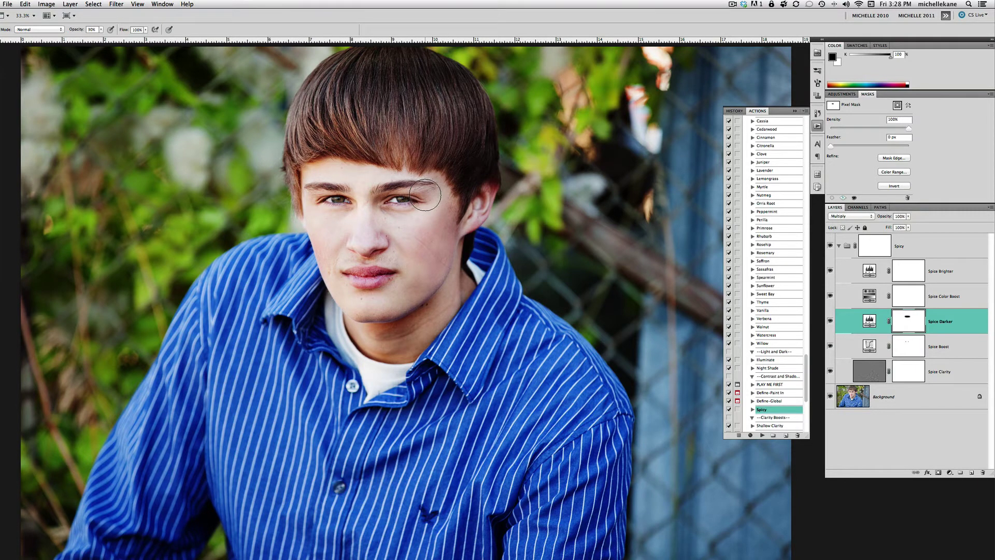
pyautogui.press(']')
pyautogui.press(']')
pyautogui.press(']')
pyautogui.press(']')
pyautogui.moveTo(356, 120)
pyautogui.mouseDown()
pyautogui.moveTo(439, 234)
pyautogui.moveTo(400, 117)
pyautogui.mouseUp()
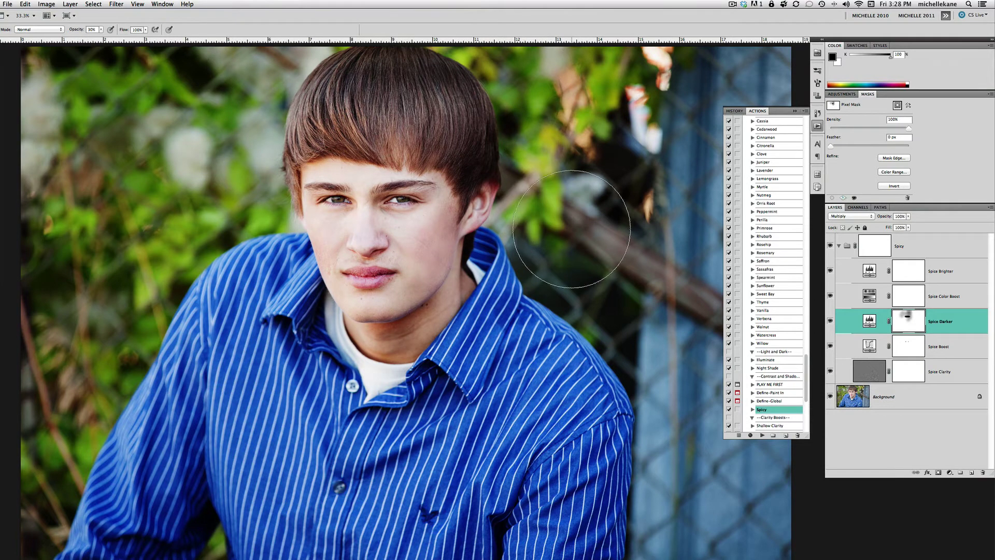
pyautogui.press('x')
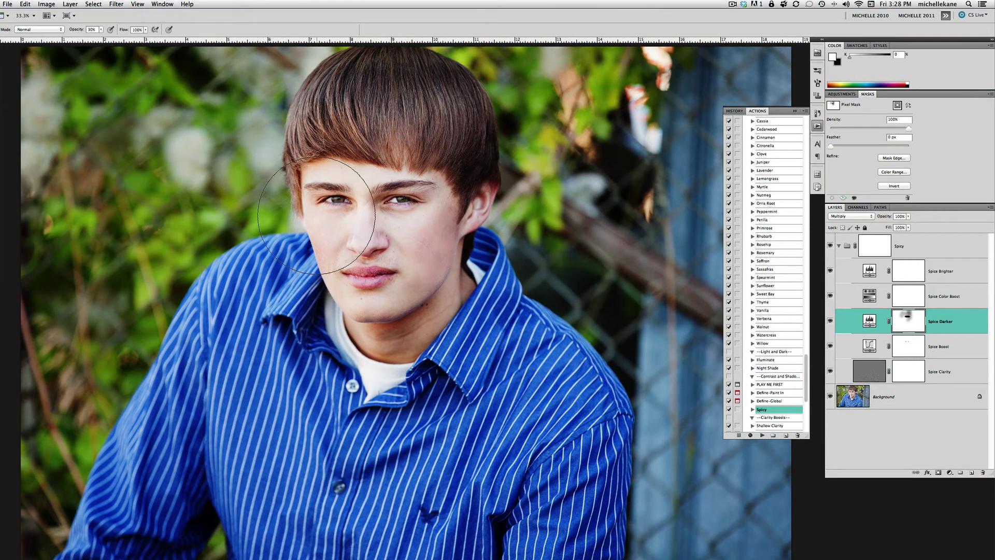
pyautogui.press('x')
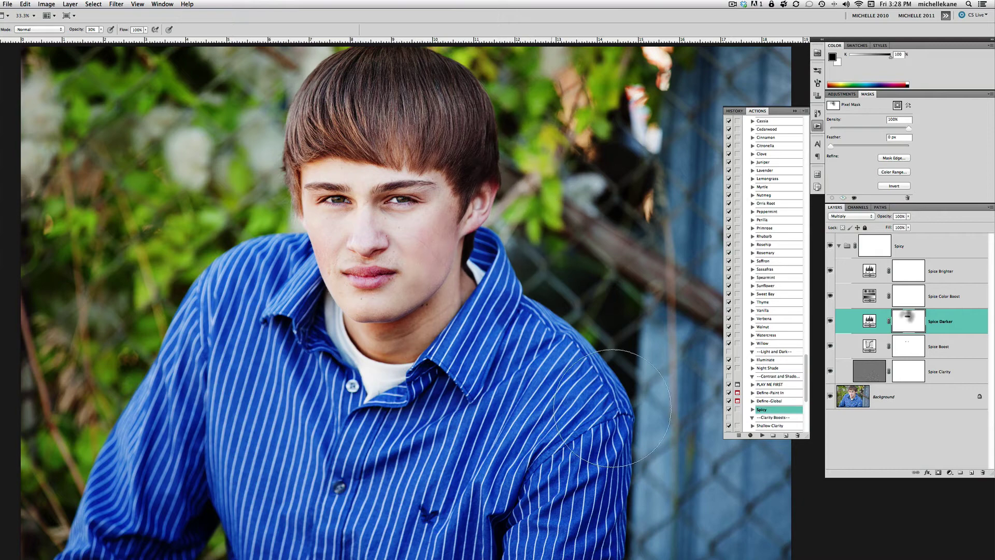
pyautogui.click(911, 301)
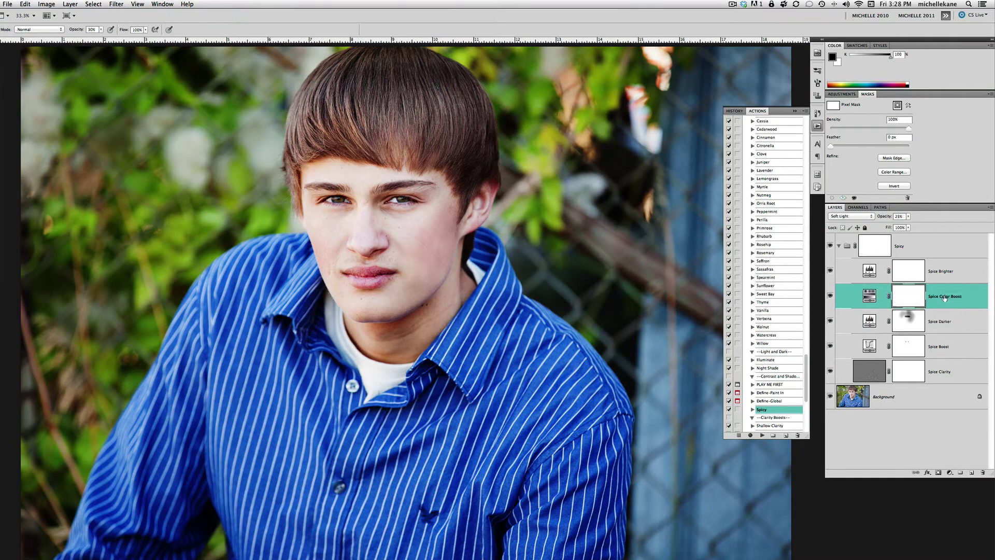
# Set Spice Color Boost to Multiply, adjust its opacity, and compare it on and off.
pyautogui.click(844, 220)
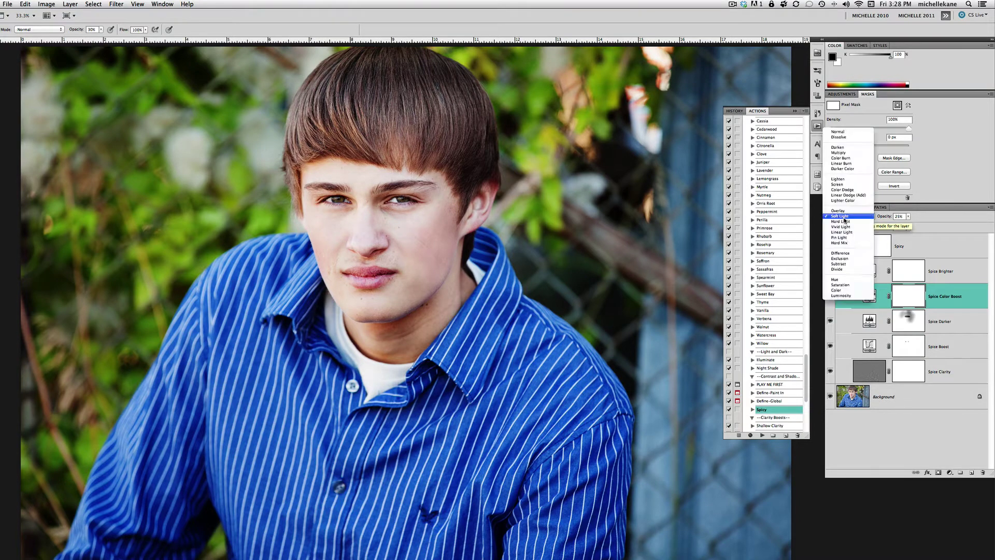
pyautogui.click(852, 153)
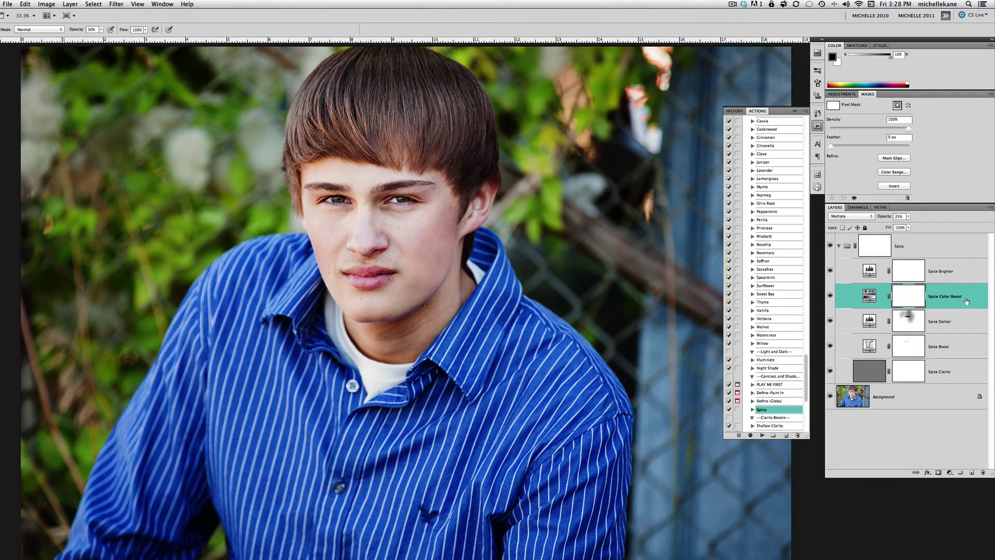
pyautogui.click(869, 296)
pyautogui.click(908, 216)
pyautogui.moveTo(912, 226); pyautogui.dragTo(944, 232)
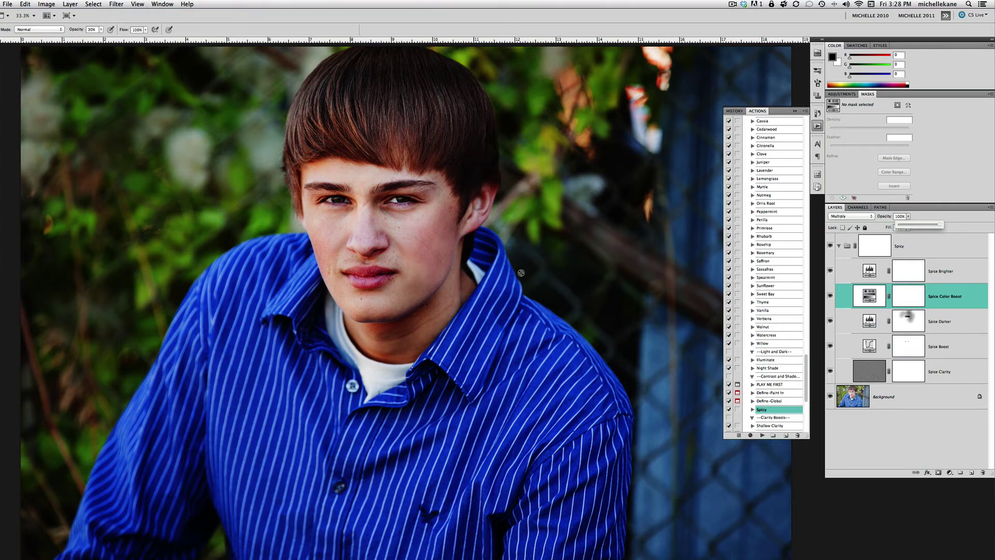
pyautogui.click(831, 294)
pyautogui.click(831, 295)
pyautogui.click(832, 296)
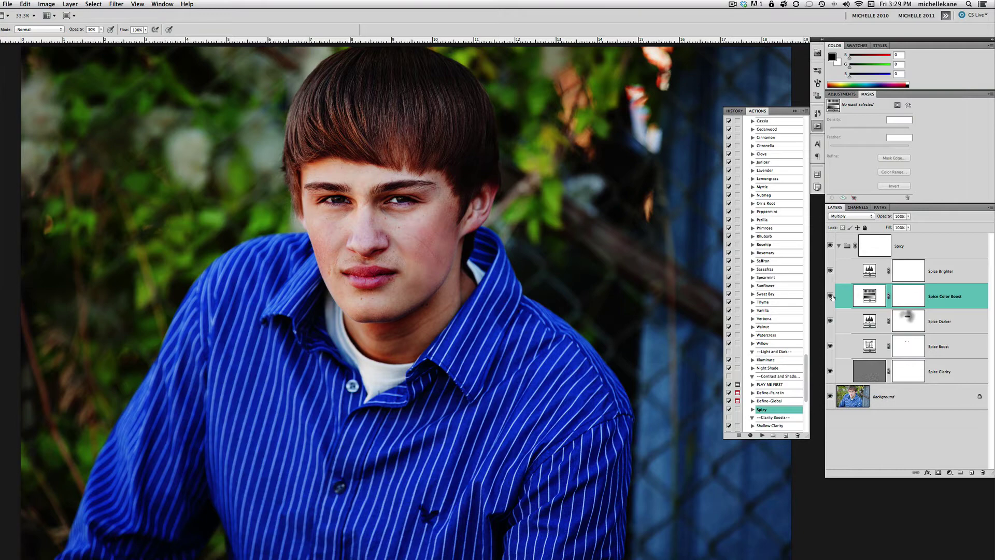
pyautogui.click(831, 296)
pyautogui.click(831, 296)
# Paint the colour boost off forehead, hair and eyes with a 30%, ~270 px brush, then switch to white.
pyautogui.click(909, 300)
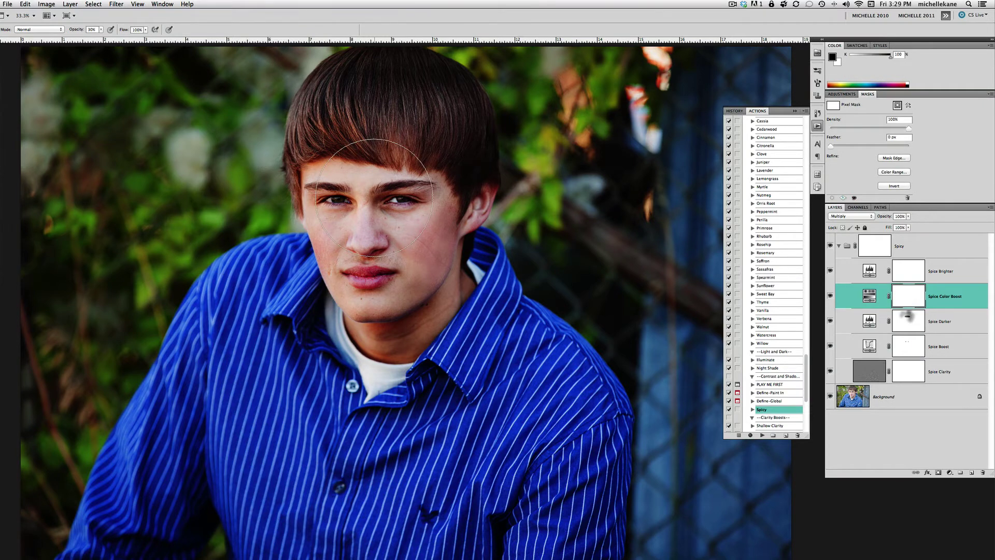
pyautogui.moveTo(375, 198)
pyautogui.mouseDown()
pyautogui.moveTo(395, 123)
pyautogui.moveTo(376, 152)
pyautogui.moveTo(368, 126)
pyautogui.moveTo(349, 200)
pyautogui.moveTo(384, 214)
pyautogui.moveTo(334, 192)
pyautogui.moveTo(420, 190)
pyautogui.moveTo(388, 270)
pyautogui.moveTo(431, 221)
pyautogui.moveTo(421, 218)
pyautogui.moveTo(356, 291)
pyautogui.moveTo(397, 273)
pyautogui.moveTo(391, 313)
pyautogui.moveTo(373, 337)
pyautogui.moveTo(382, 312)
pyautogui.moveTo(368, 321)
pyautogui.moveTo(352, 200)
pyautogui.moveTo(335, 167)
pyautogui.moveTo(371, 151)
pyautogui.moveTo(296, 130)
pyautogui.moveTo(346, 354)
pyautogui.moveTo(438, 215)
pyautogui.moveTo(495, 203)
pyautogui.mouseUp()
pyautogui.press('3')
pyautogui.press('[')
pyautogui.press('[')
pyautogui.press('[')
pyautogui.press('[')
pyautogui.press('[')
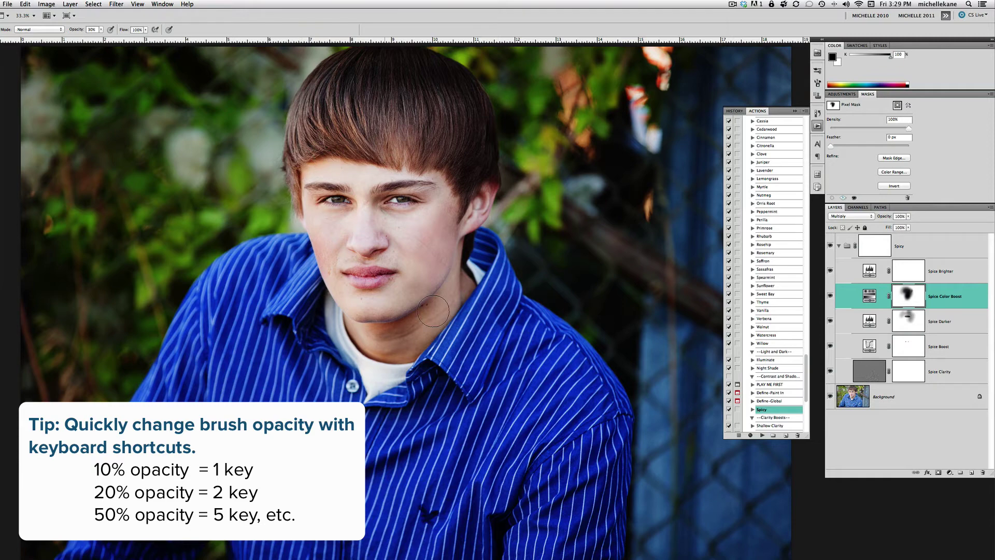
pyautogui.press(']')
pyautogui.press(']')
pyautogui.press(']')
pyautogui.press(']')
pyautogui.press(']')
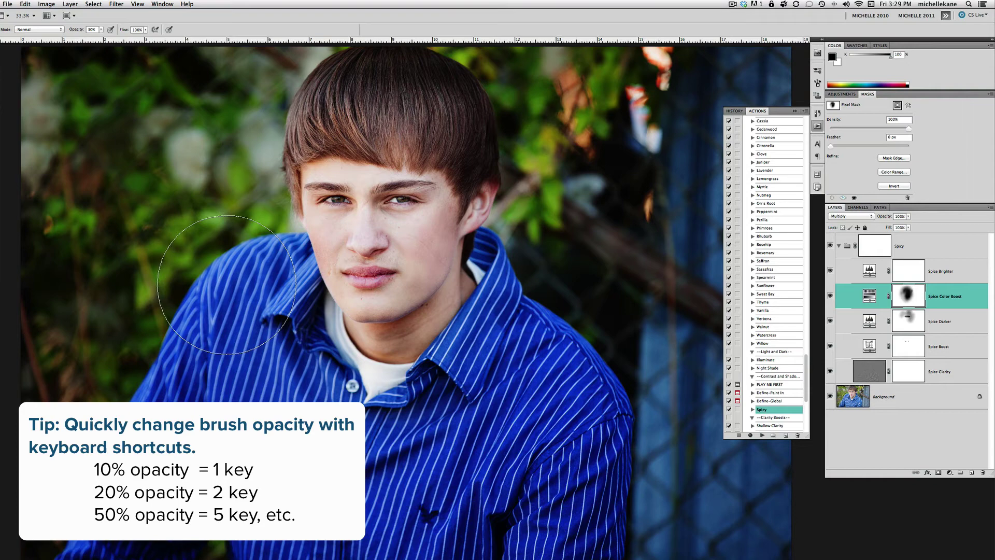
pyautogui.press('x')
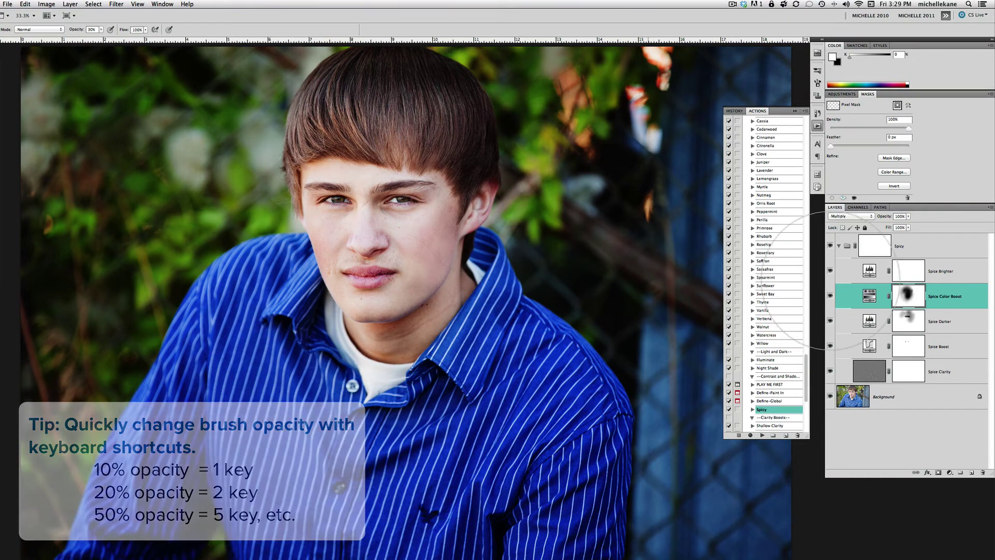
# Duplicate Spice Color Boost, set the copy to Normal blending, and compare it on and off.
pyautogui.click(904, 298)
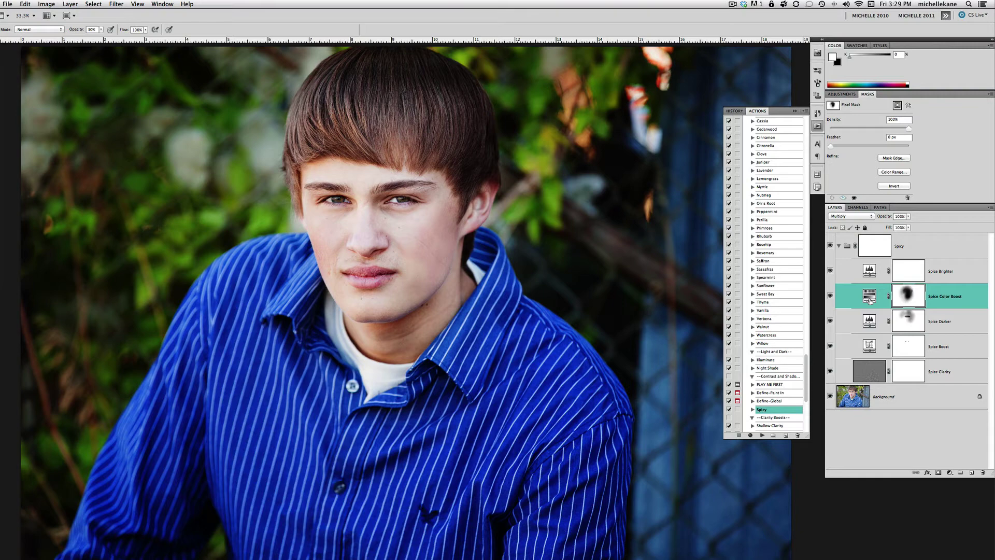
pyautogui.press('super+j')
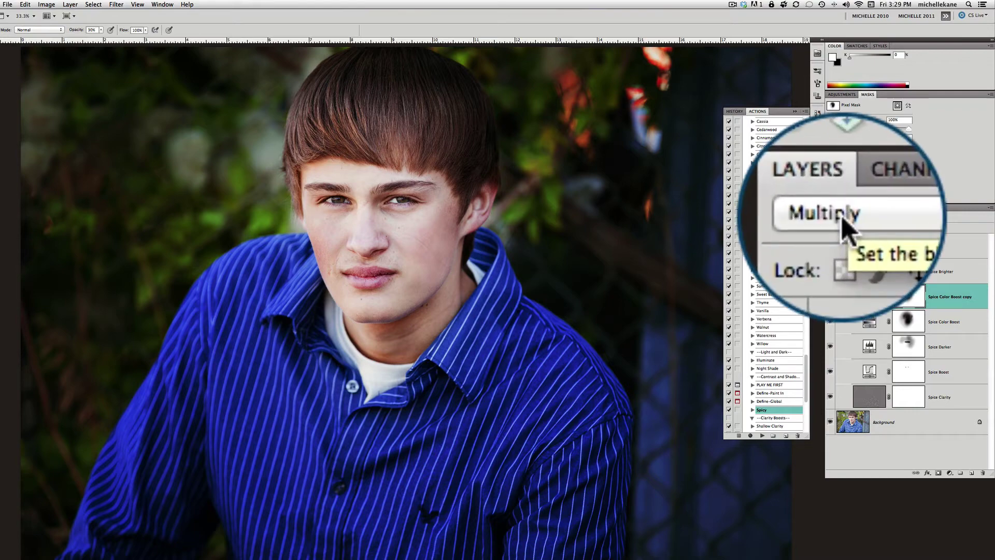
pyautogui.click(843, 222)
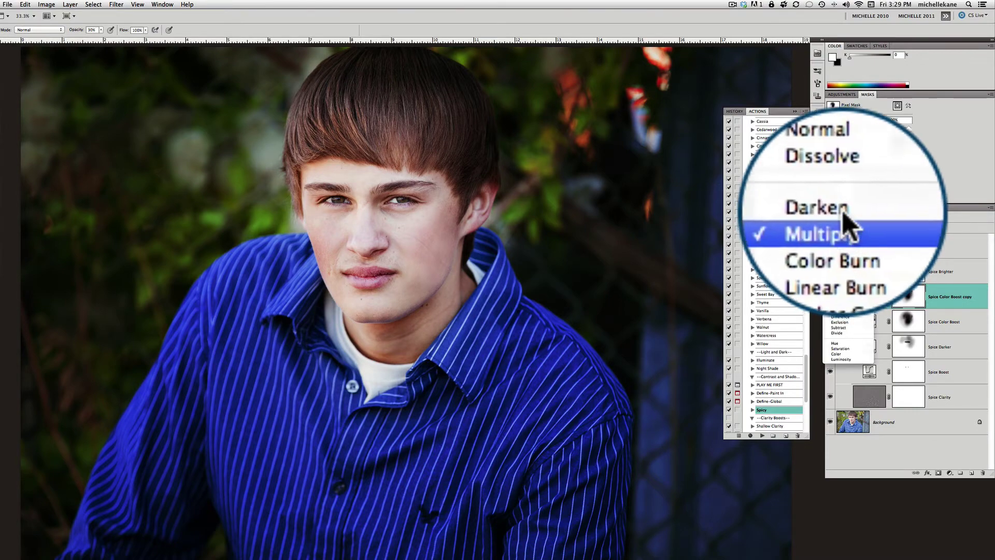
pyautogui.click(844, 195)
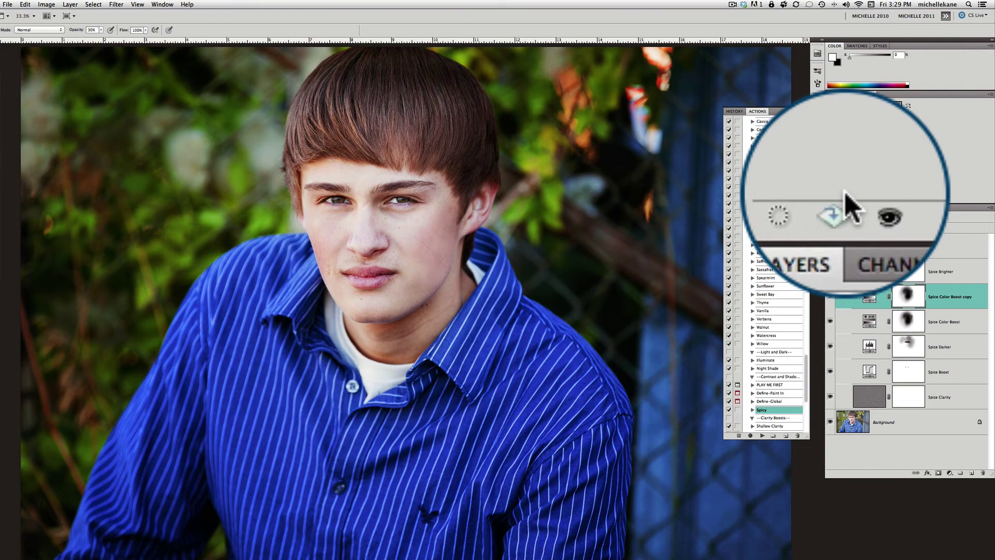
pyautogui.click(830, 297)
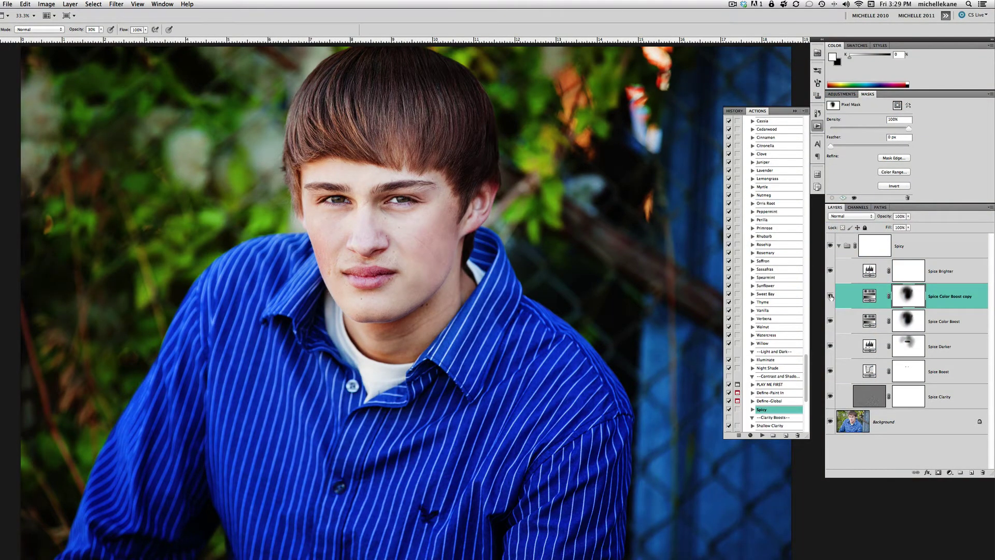
pyautogui.click(830, 296)
pyautogui.click(831, 296)
pyautogui.click(830, 297)
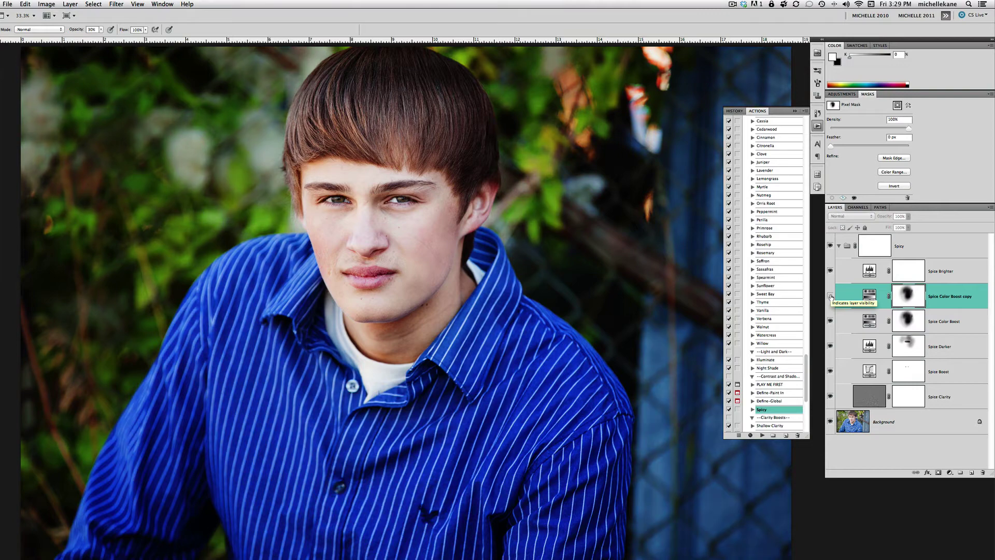
pyautogui.click(830, 297)
pyautogui.click(831, 297)
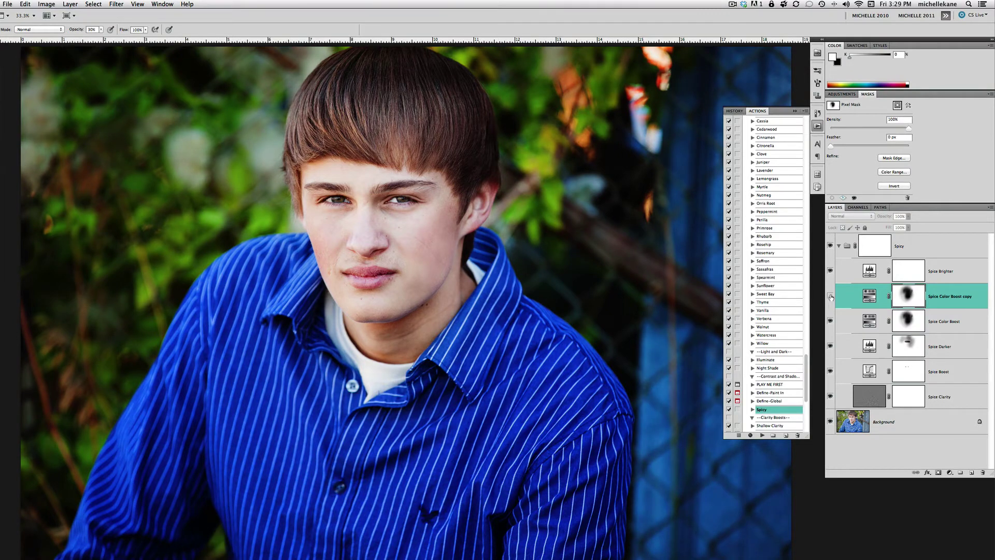
pyautogui.click(831, 297)
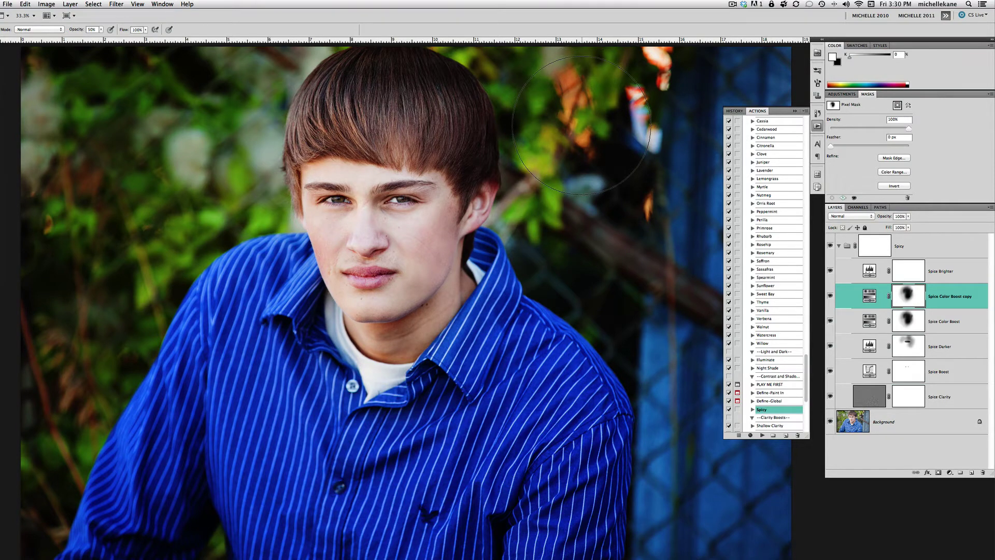
# Mask the copy off the top-right leaves with a ~100 px black brush and view the mask overlay.
pyautogui.press('[')
pyautogui.press('[')
pyautogui.press('[')
pyautogui.press('[')
pyautogui.press('[')
pyautogui.press('x')
pyautogui.moveTo(574, 76)
pyautogui.mouseDown()
pyautogui.moveTo(584, 153)
pyautogui.moveTo(644, 129)
pyautogui.moveTo(649, 57)
pyautogui.moveTo(645, 107)
pyautogui.mouseUp()
pyautogui.press('\\')
pyautogui.press('\\')
pyautogui.press('v')
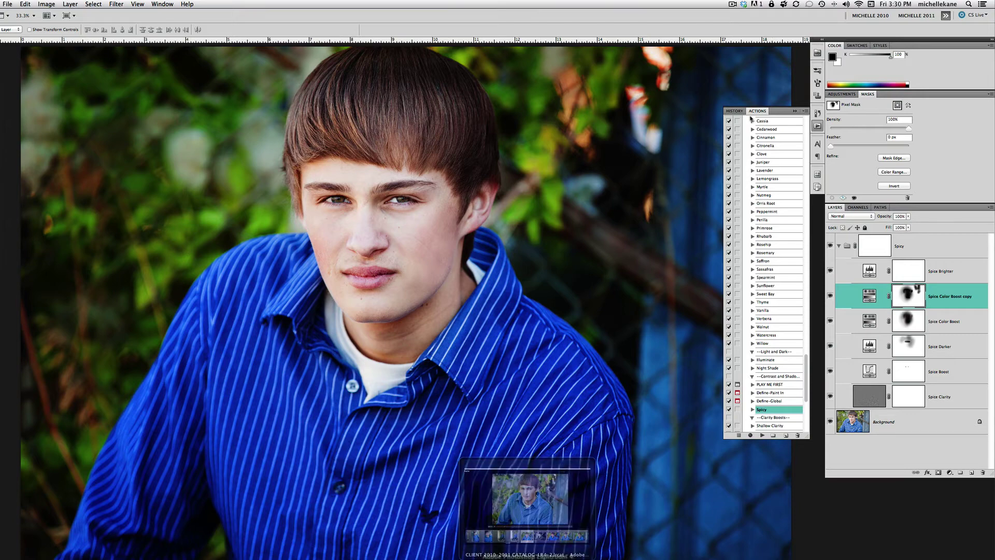
# Select the Spice Brighter layer and toggle its visibility several times to compare its effect.
pyautogui.click(938, 276)
pyautogui.click(831, 271)
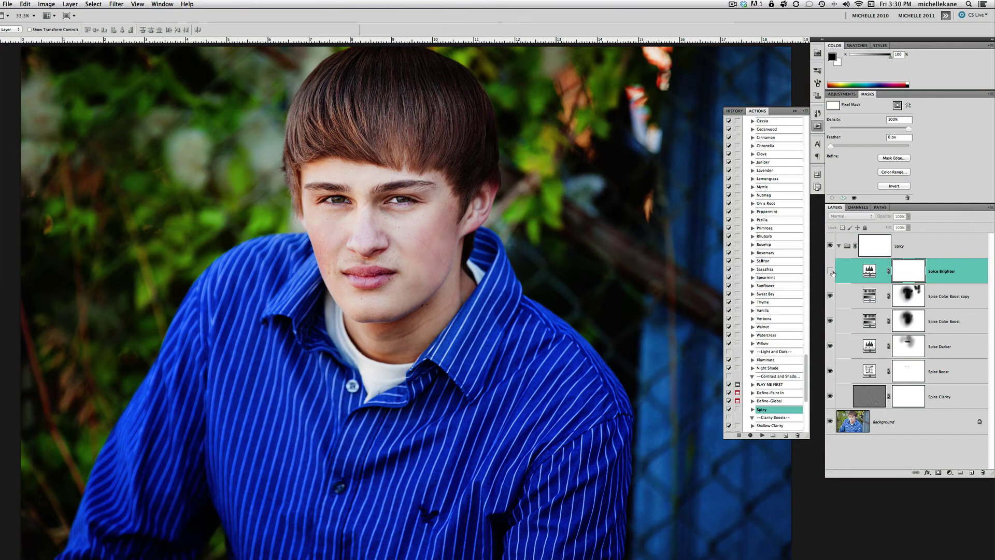
pyautogui.click(832, 272)
pyautogui.click(832, 272)
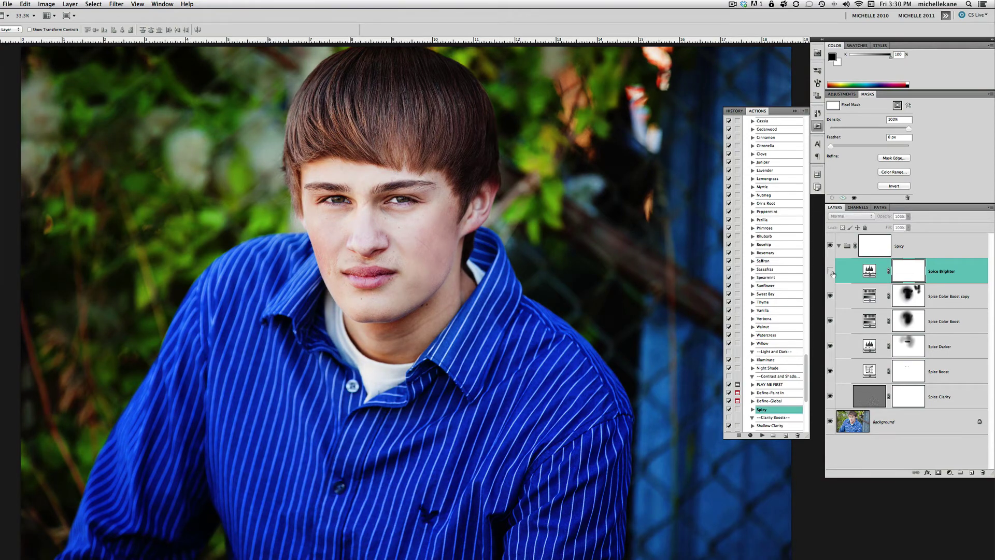
pyautogui.click(831, 272)
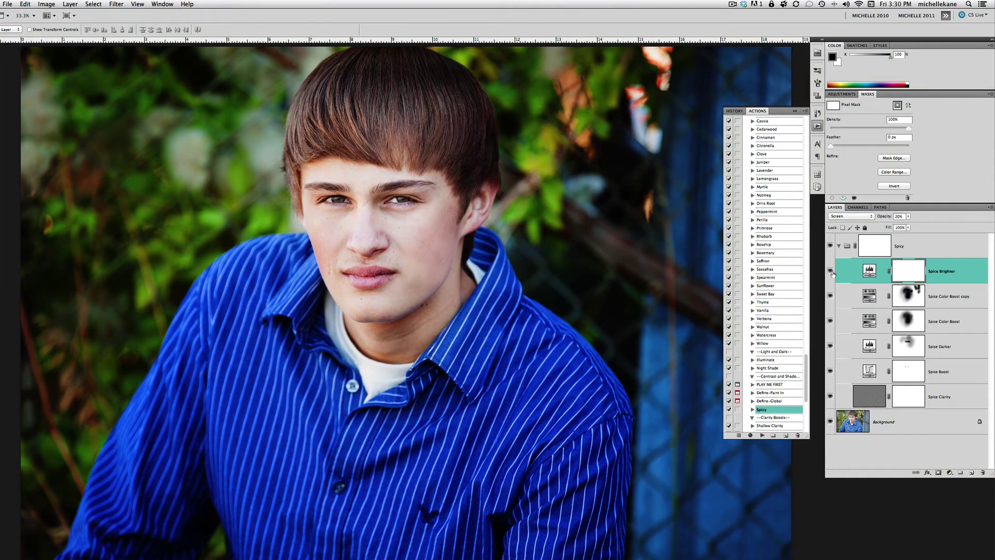
pyautogui.click(831, 272)
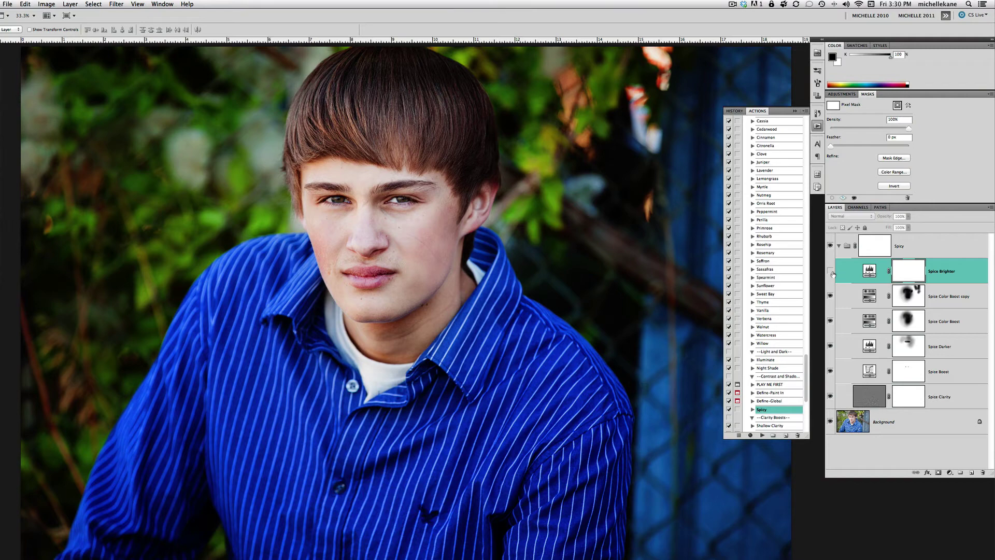
pyautogui.click(831, 272)
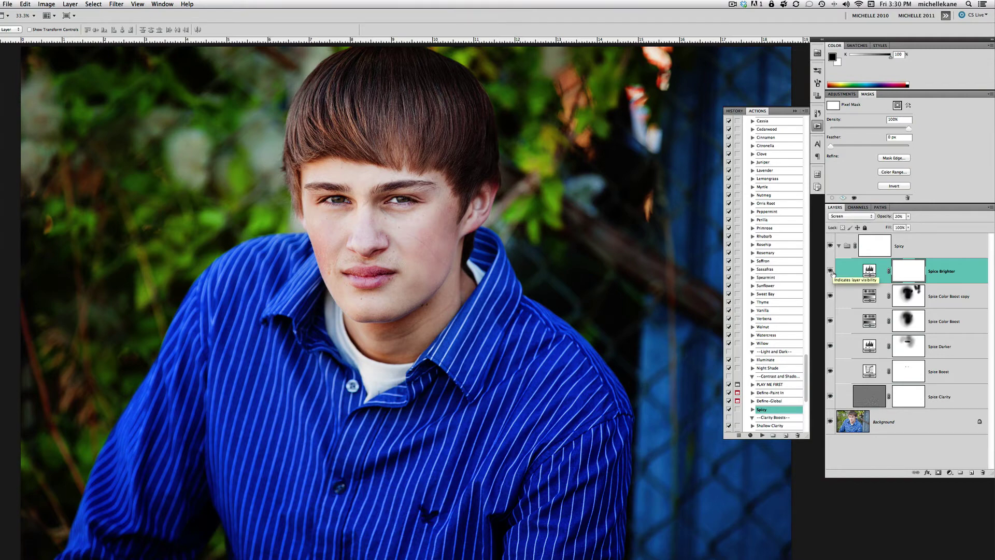
pyautogui.click(831, 272)
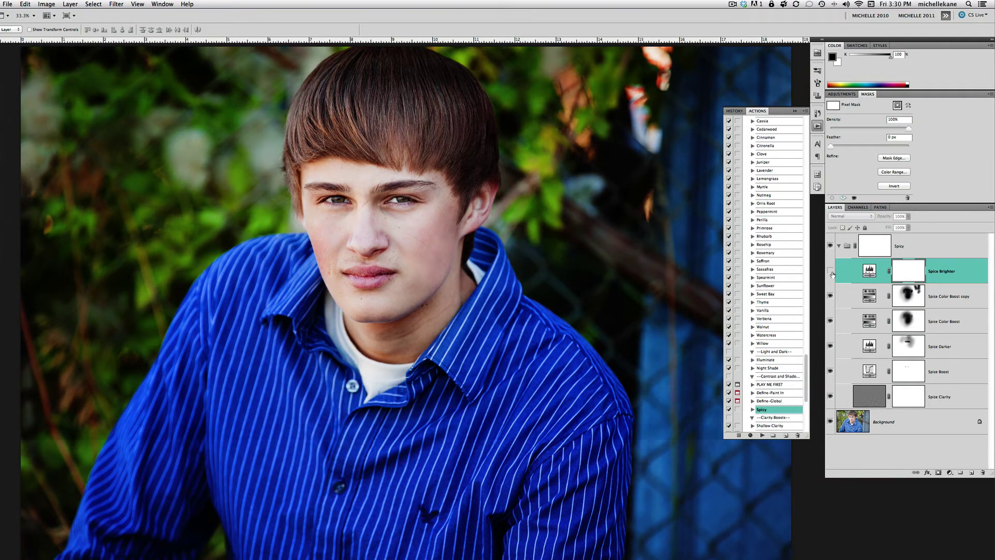
pyautogui.click(831, 273)
# On Spice Brighter's mask, paint black with a large brush over the right background.
pyautogui.click(905, 274)
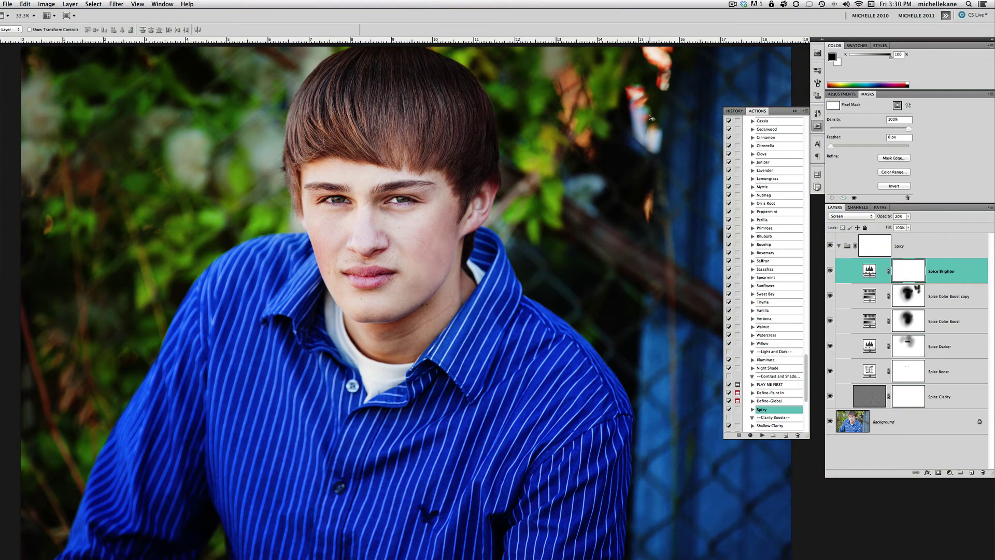
pyautogui.press('b')
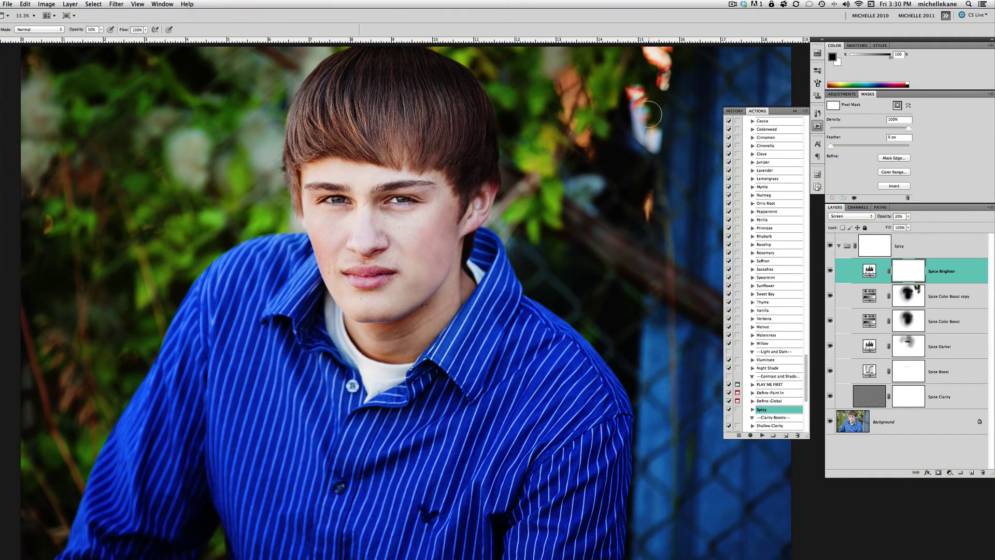
pyautogui.press(']')
pyautogui.press(']')
pyautogui.press(']')
pyautogui.press(']')
pyautogui.press(']')
pyautogui.press(']')
pyautogui.press(']')
pyautogui.press(']')
pyautogui.press(']')
pyautogui.press(']')
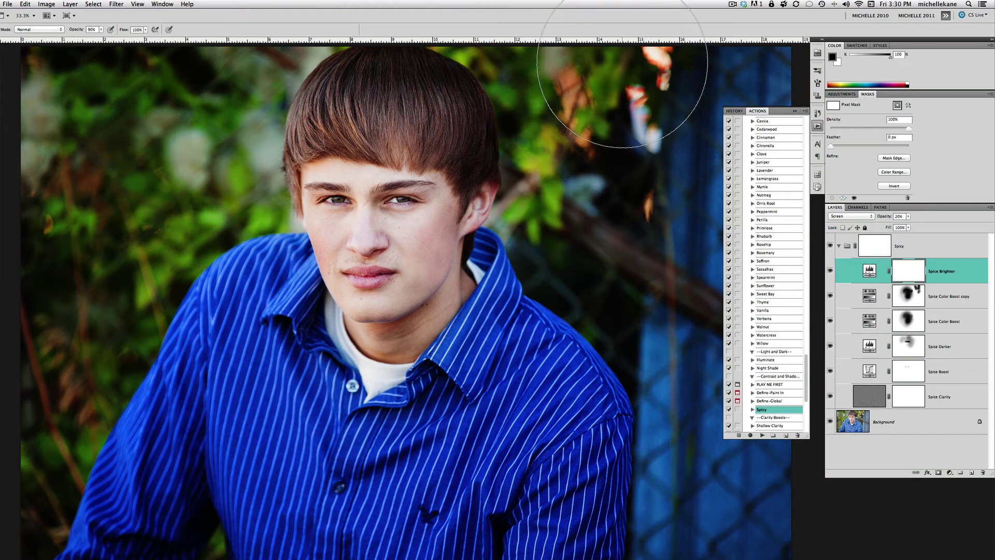
pyautogui.moveTo(711, 477); pyautogui.dragTo(555, 266)
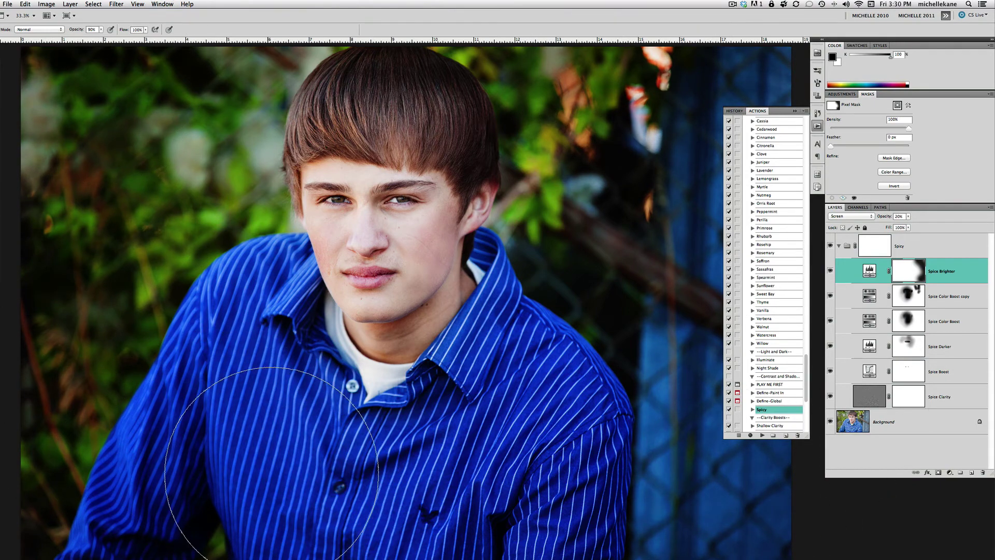
# Mask out the remaining edge, collapse the Spicy group and toggle it off and on to compare.
pyautogui.moveTo(663, 297); pyautogui.dragTo(716, 290)
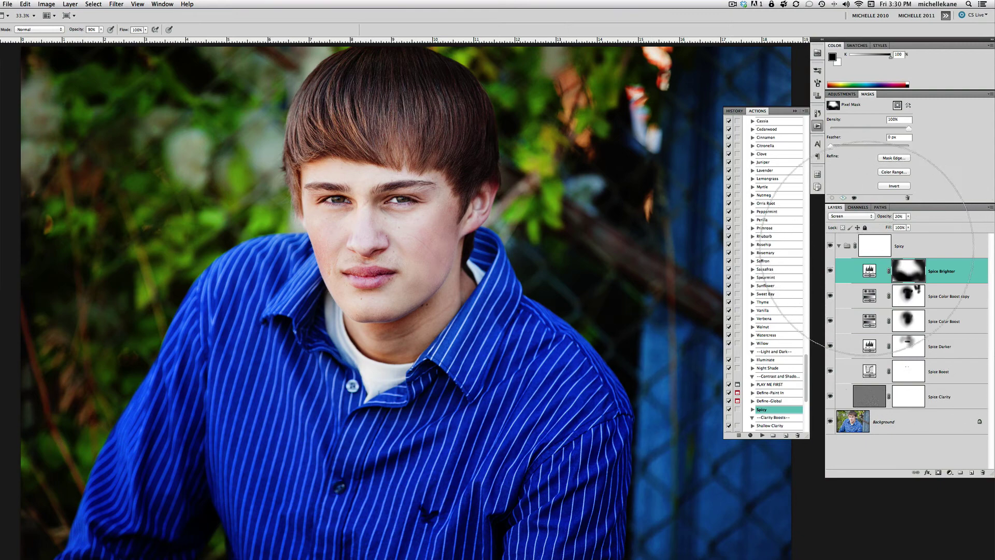
pyautogui.click(838, 249)
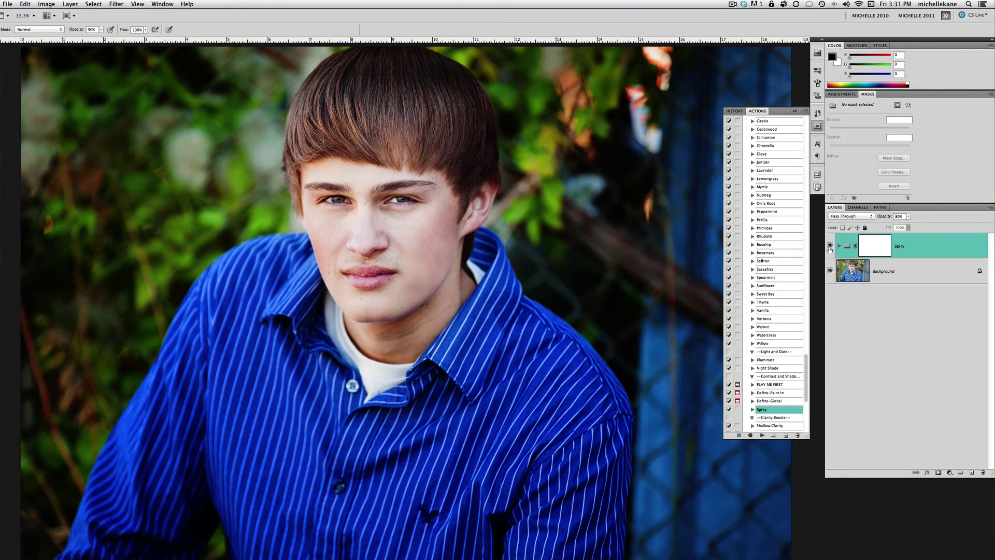
pyautogui.click(830, 245)
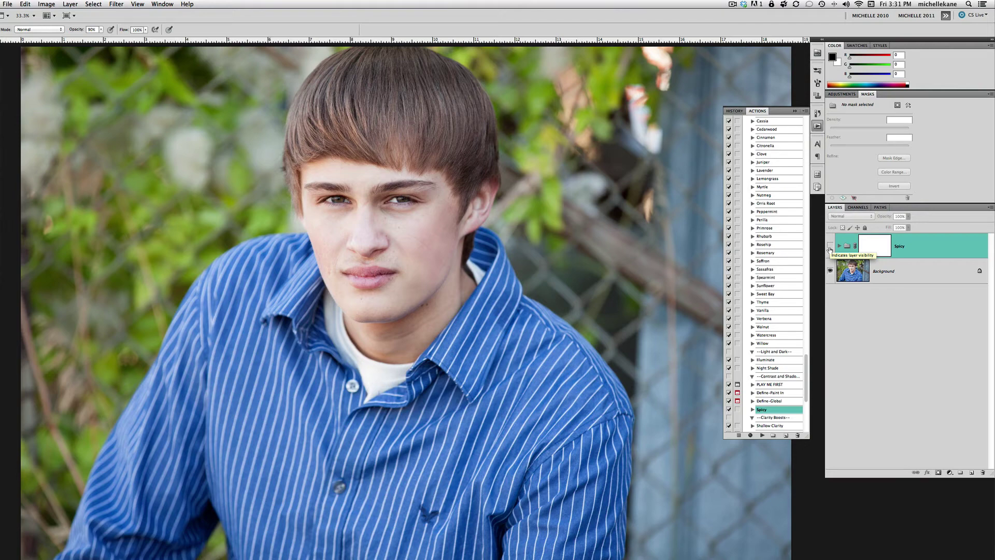
pyautogui.click(830, 248)
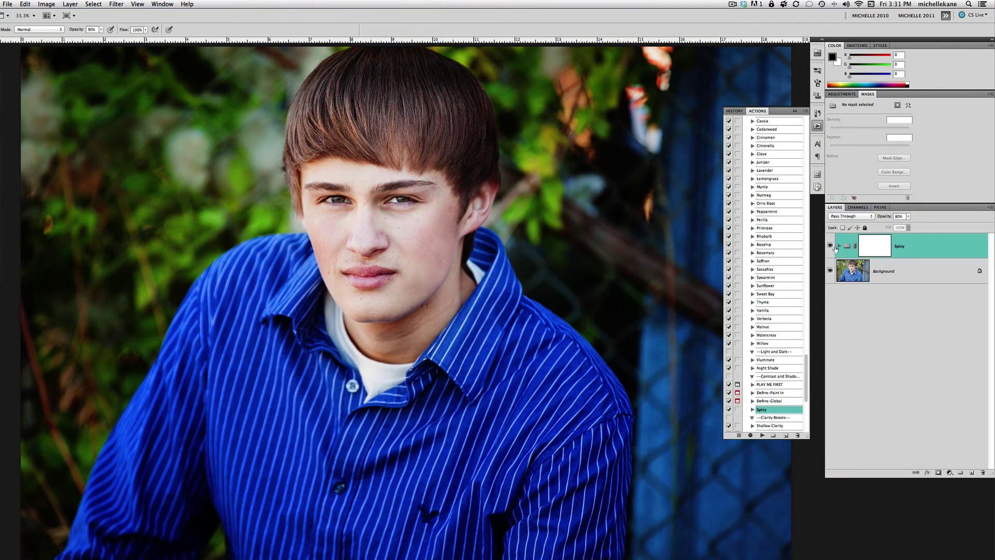
pyautogui.click(840, 246)
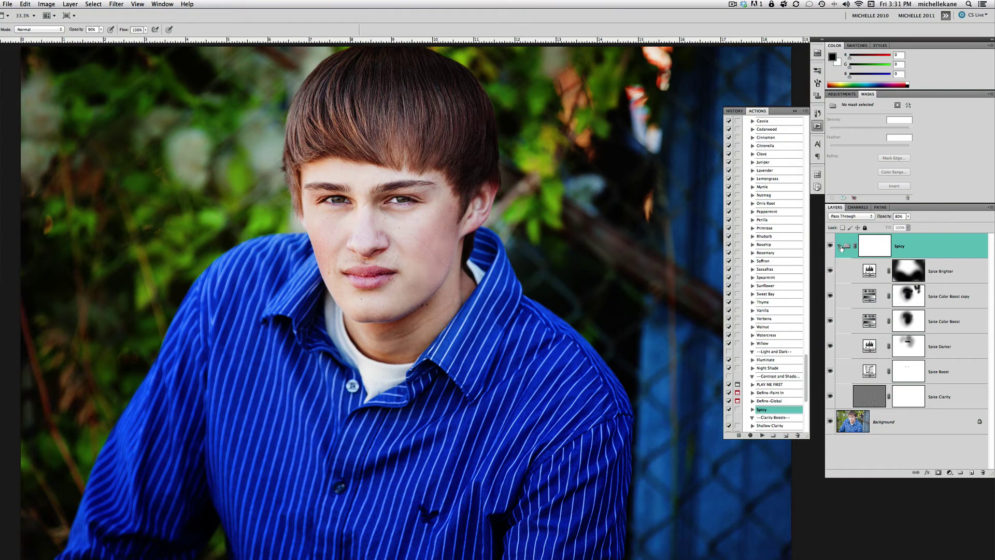
pyautogui.click(840, 246)
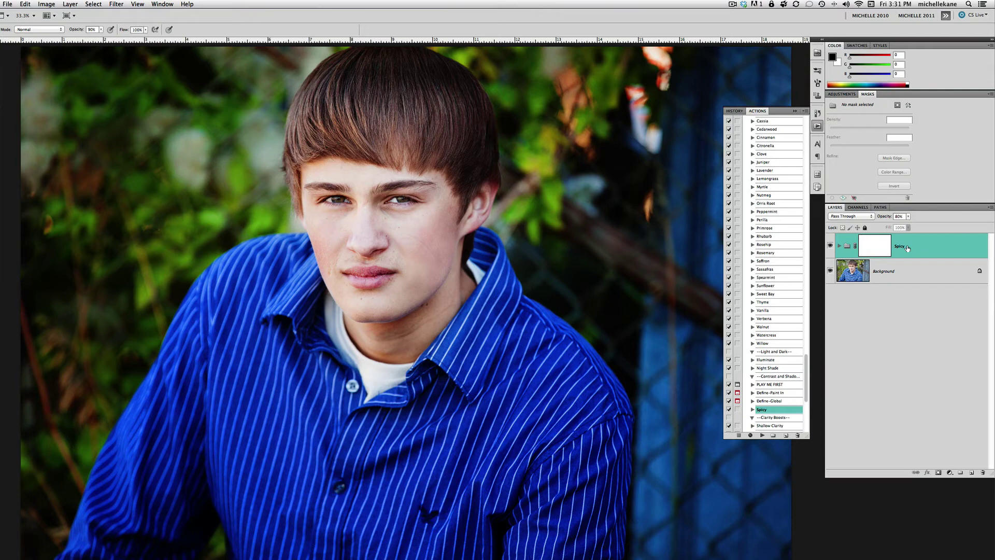
# Play the Buttery Blur action and click Continue in its message dialog.
pyautogui.scroll(-5, 807, 378)
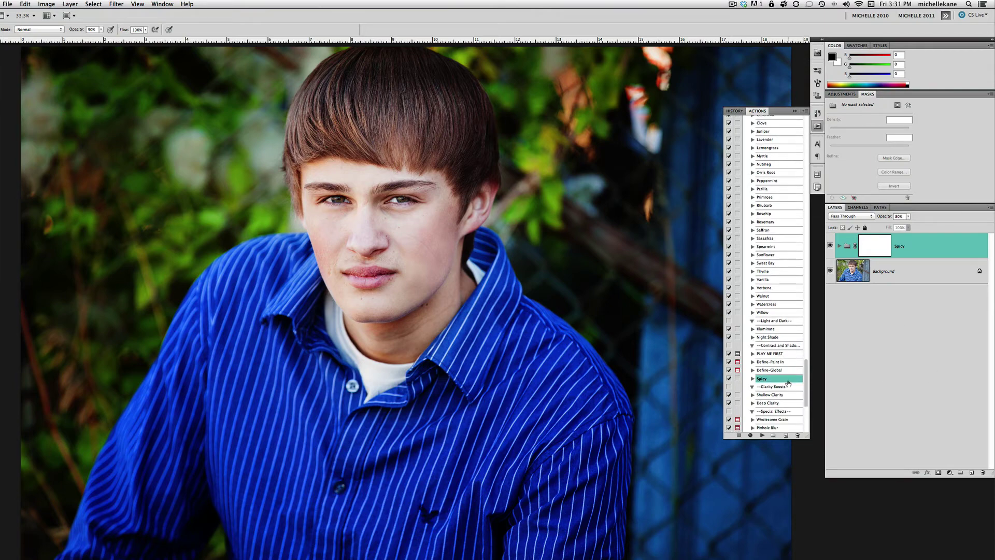
pyautogui.click(775, 352)
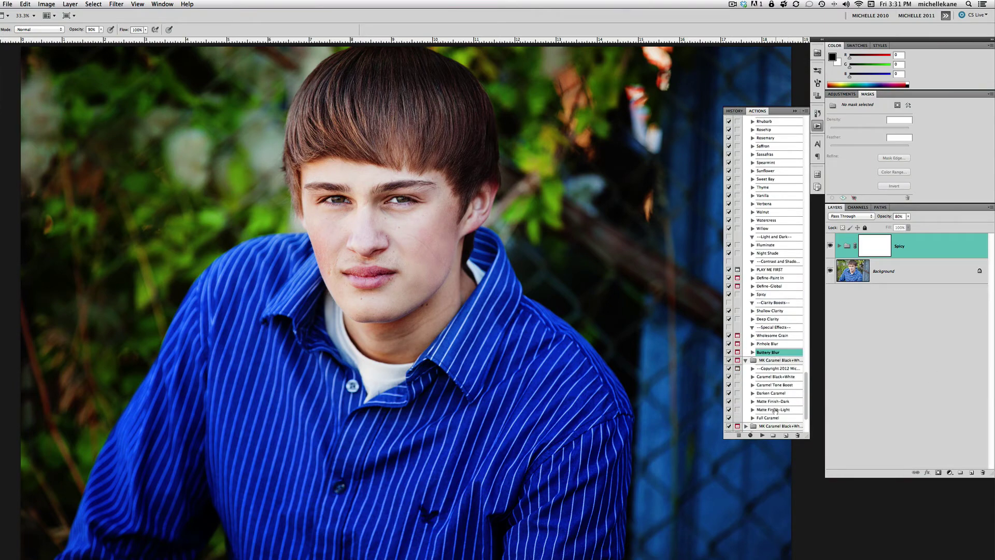
pyautogui.click(762, 435)
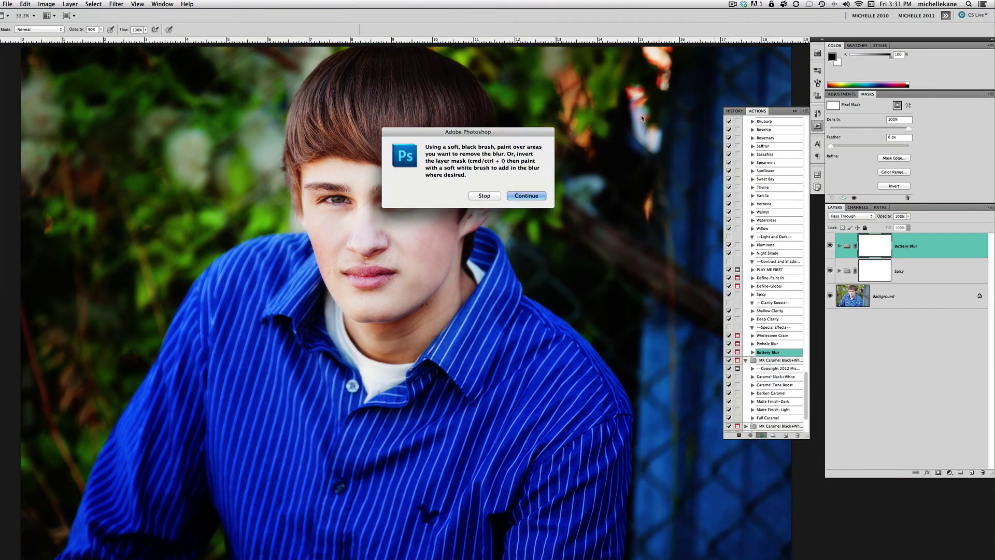
pyautogui.click(536, 197)
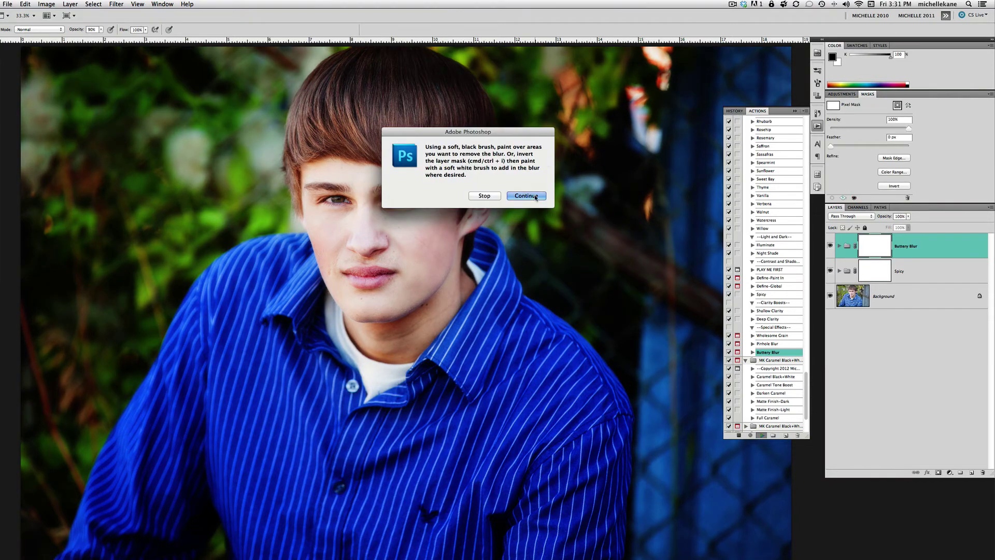
pyautogui.click(839, 247)
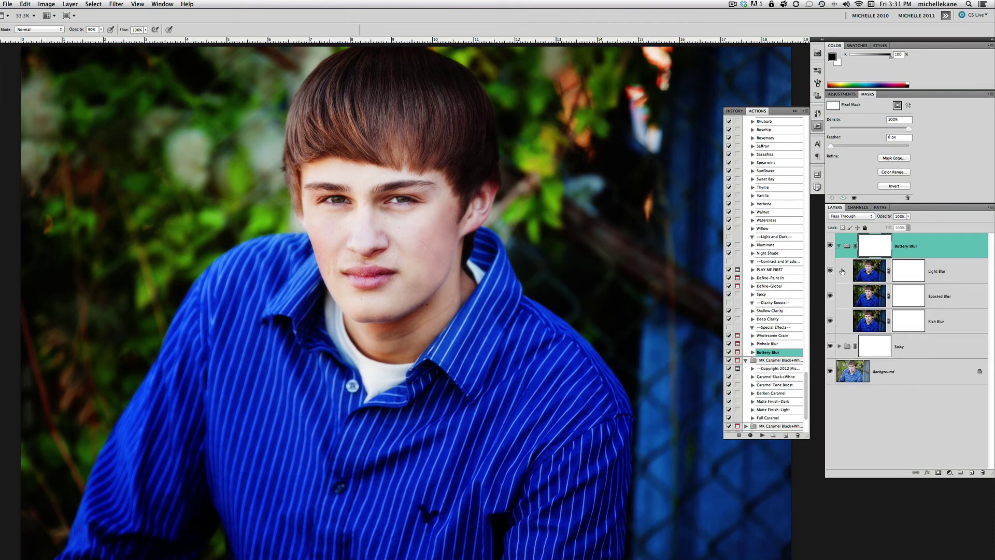
pyautogui.click(959, 277)
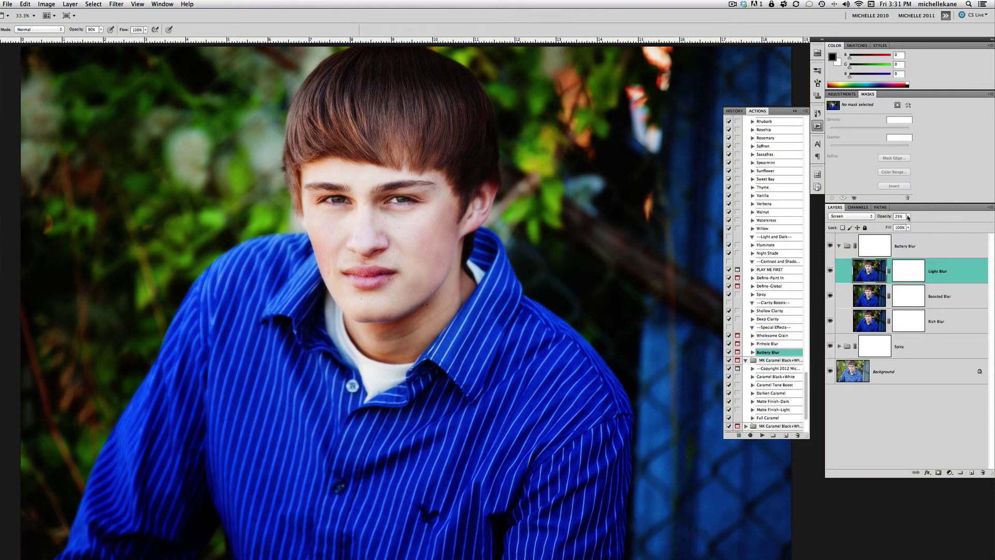
pyautogui.moveTo(908, 218); pyautogui.dragTo(943, 226)
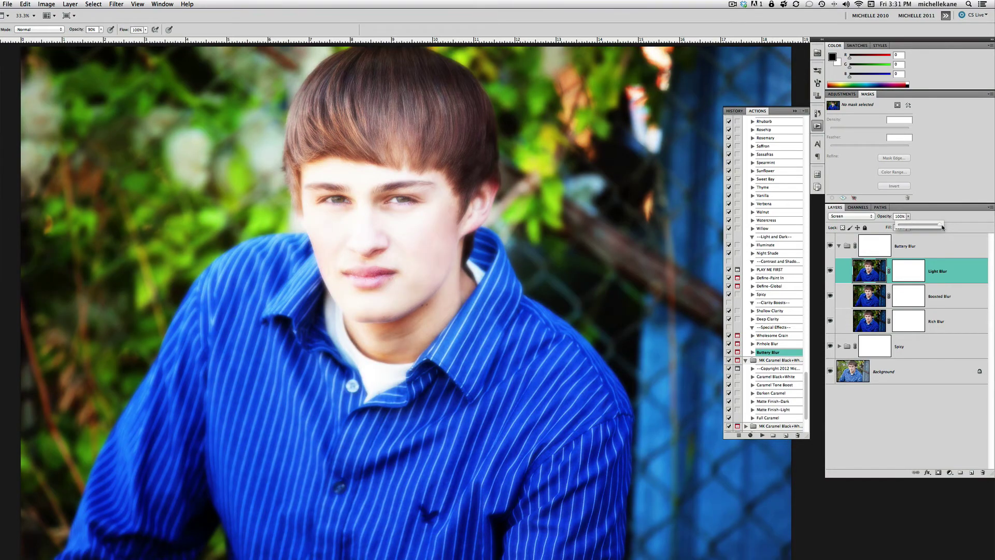
pyautogui.press('super+z')
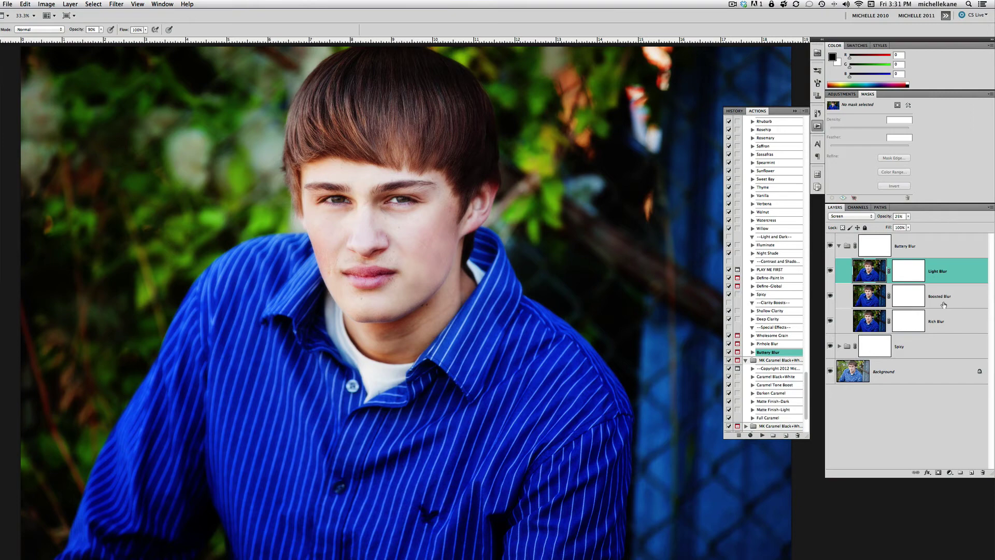
pyautogui.click(943, 303)
pyautogui.moveTo(910, 217); pyautogui.dragTo(953, 229)
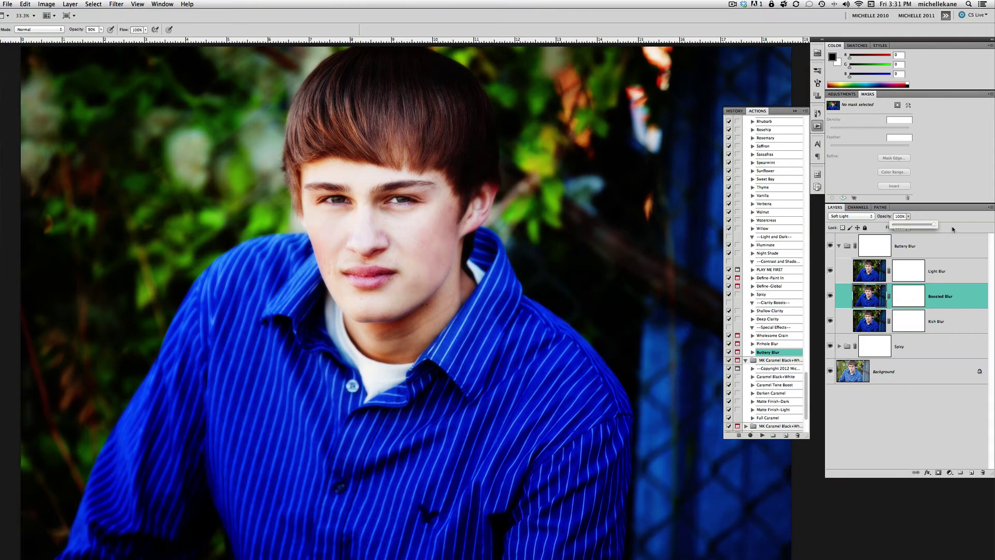
pyautogui.click(941, 321)
pyautogui.click(908, 216)
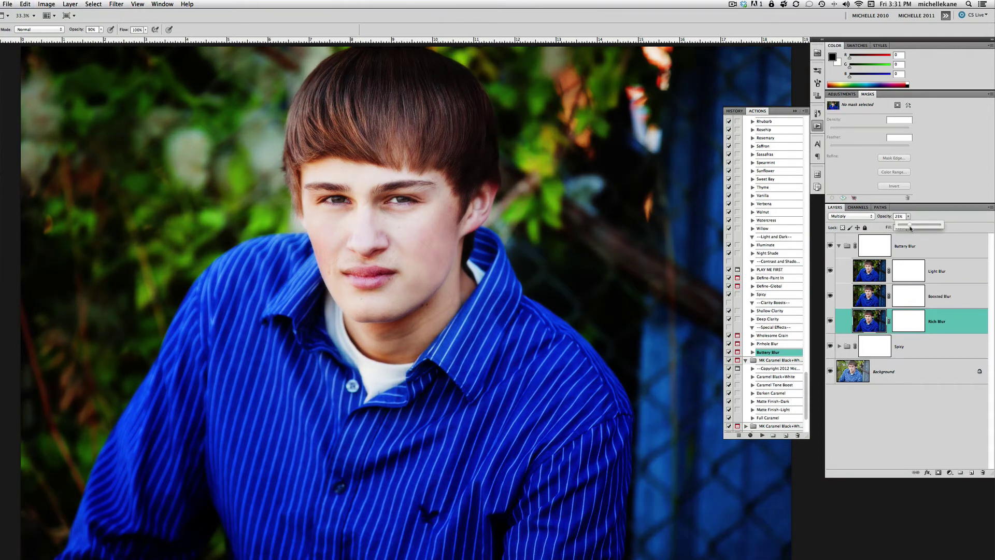
pyautogui.moveTo(911, 228); pyautogui.dragTo(942, 228)
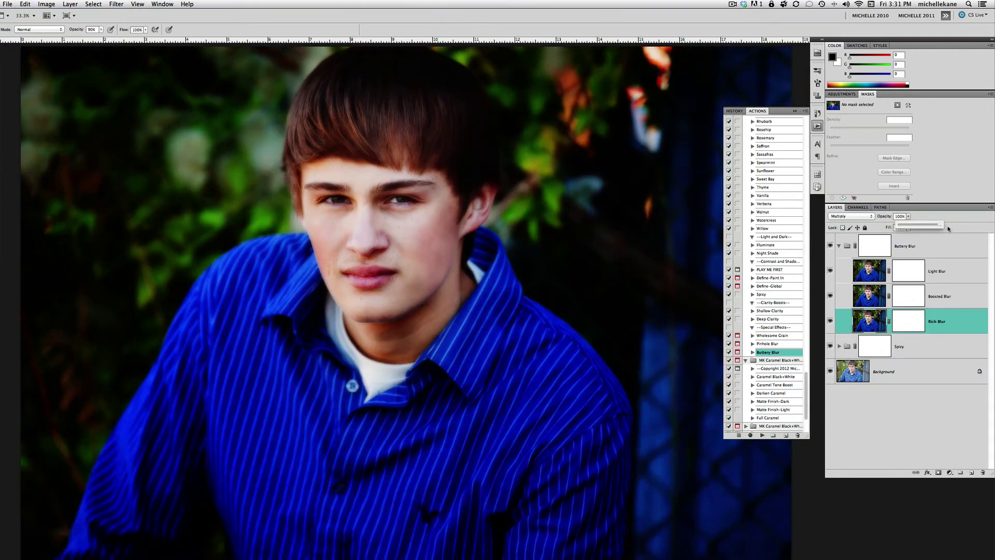
pyautogui.press('Escape')
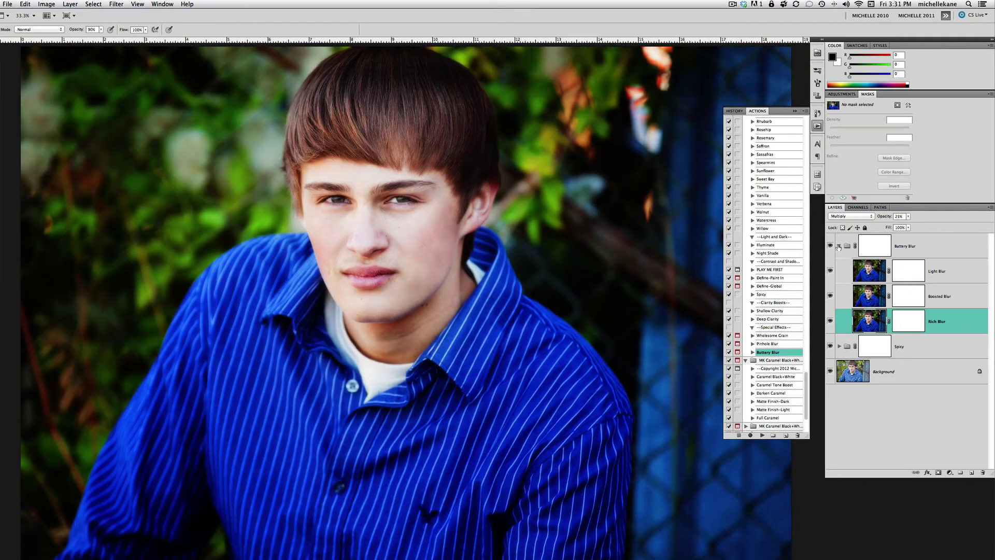
# On the Buttery Blur group mask, paint black over the eye, the face from forehead to chin, and the cheek.
pyautogui.click(840, 247)
pyautogui.click(901, 251)
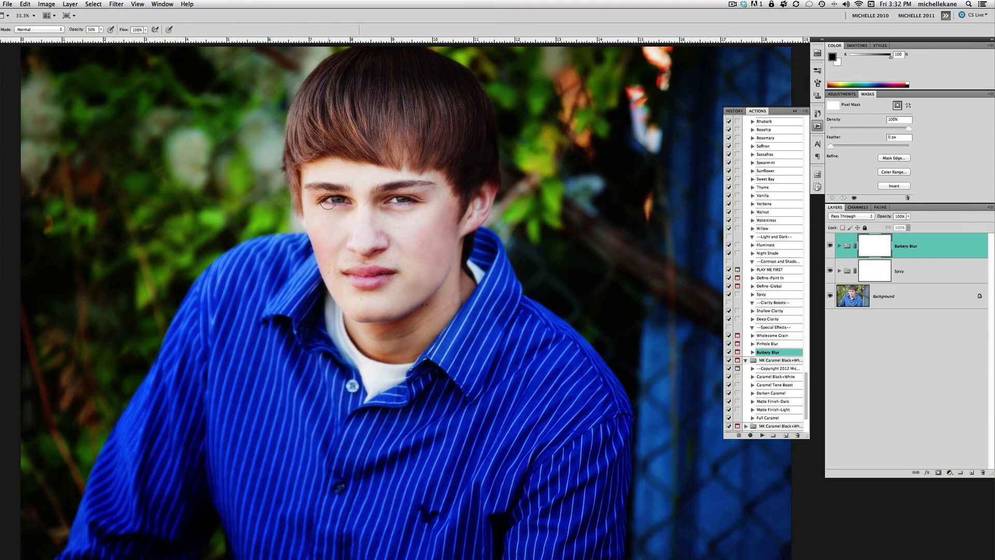
pyautogui.moveTo(327, 202); pyautogui.dragTo(420, 200)
pyautogui.moveTo(334, 88)
pyautogui.mouseDown()
pyautogui.moveTo(456, 167)
pyautogui.moveTo(466, 285)
pyautogui.moveTo(342, 344)
pyautogui.mouseUp()
pyautogui.press('[')
pyautogui.press('[')
pyautogui.moveTo(394, 290)
pyautogui.mouseDown()
pyautogui.moveTo(457, 223)
pyautogui.moveTo(407, 286)
pyautogui.moveTo(342, 252)
pyautogui.moveTo(355, 300)
pyautogui.moveTo(407, 231)
pyautogui.moveTo(451, 238)
pyautogui.moveTo(446, 246)
pyautogui.moveTo(441, 234)
pyautogui.moveTo(413, 306)
pyautogui.mouseUp()
pyautogui.press('x')
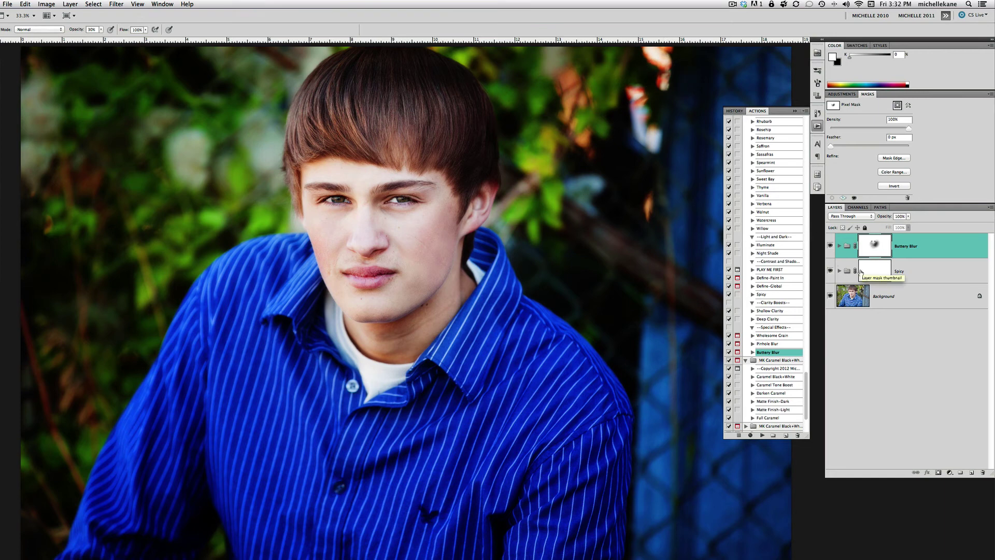
pyautogui.keyDown('alt'); pyautogui.click(831, 297); pyautogui.keyUp('alt')
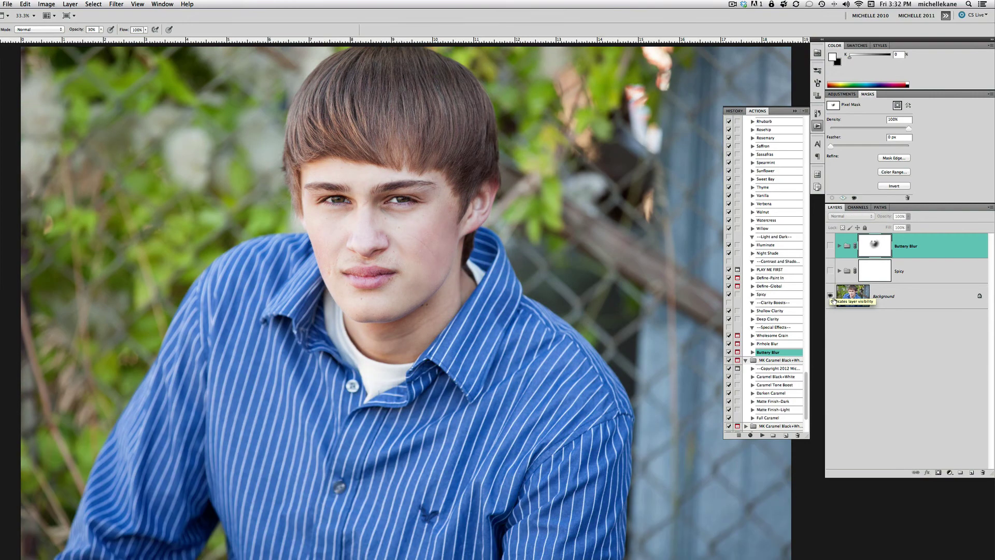
pyautogui.keyDown('alt'); pyautogui.click(830, 297); pyautogui.keyUp('alt')
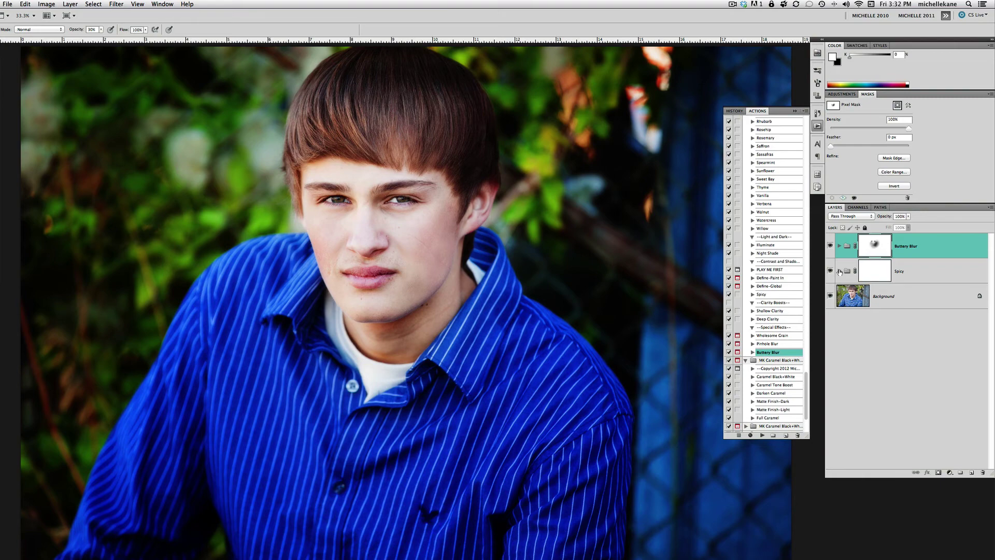
pyautogui.scroll(10, 777, 228)
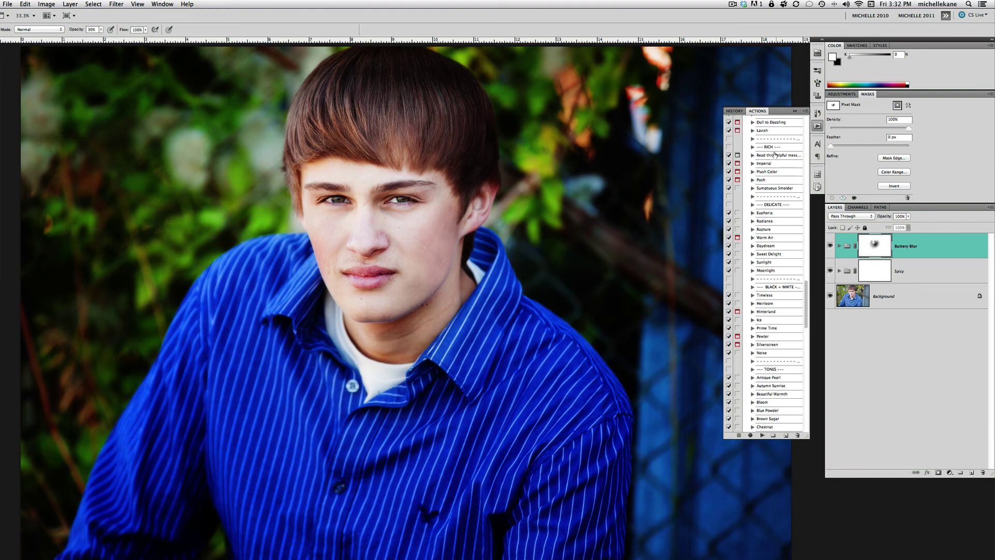
pyautogui.scroll(1, 775, 201)
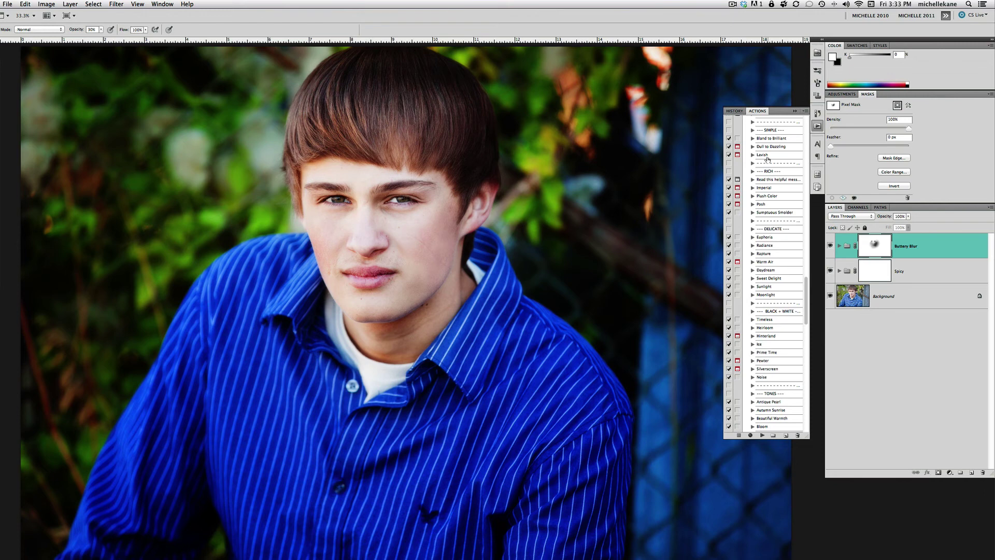
pyautogui.click(840, 271)
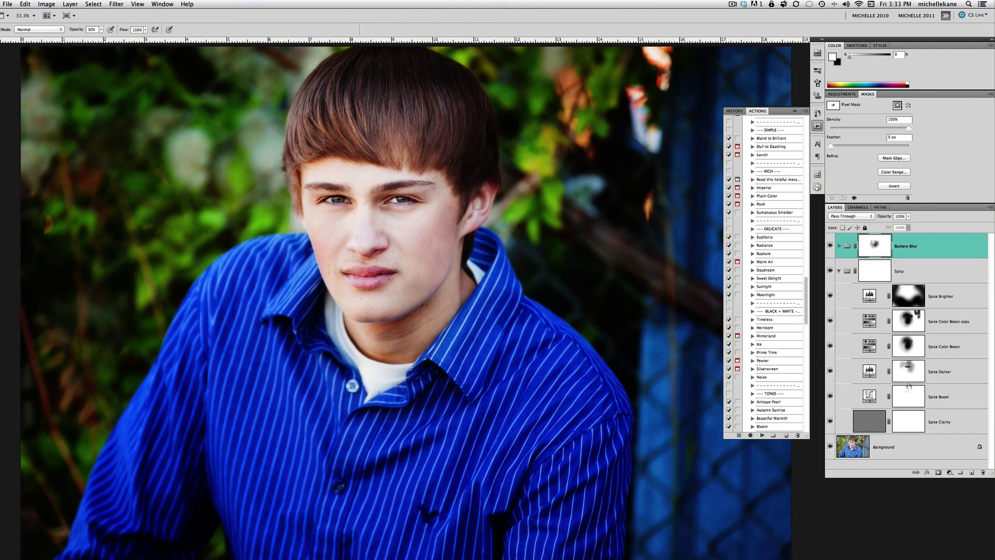
pyautogui.click(839, 271)
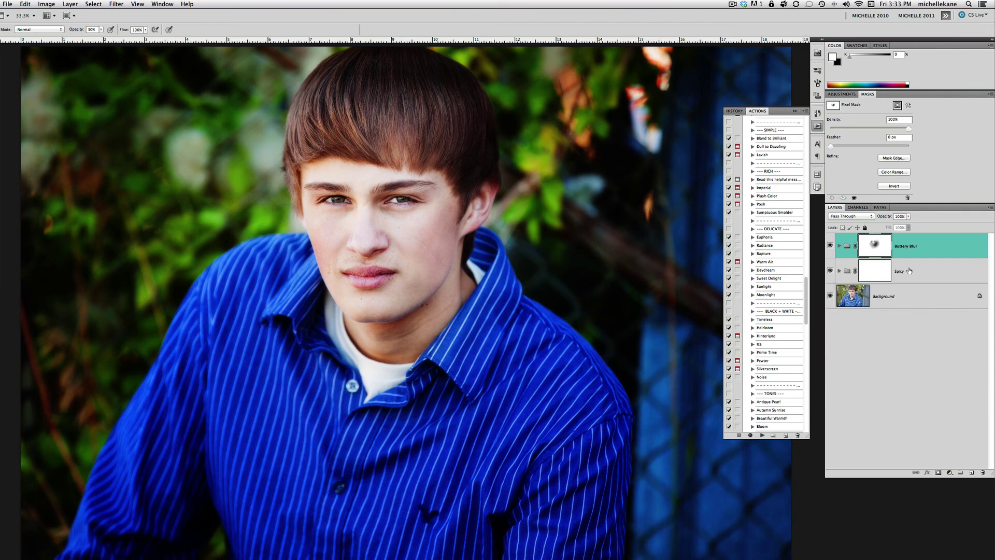
pyautogui.click(911, 253)
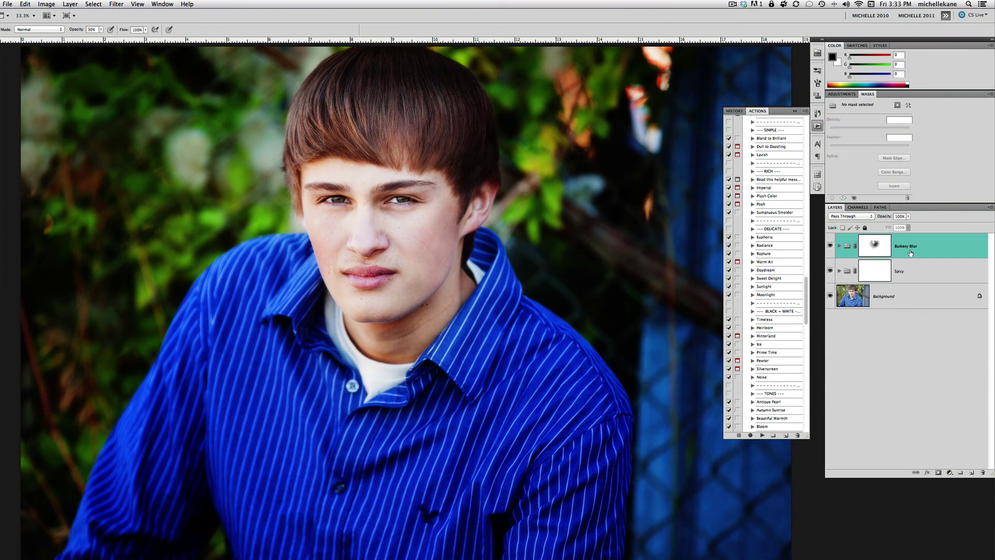
# Play the Cinnamon action and set the Cinnamon group's opacity to 40%.
pyautogui.scroll(-5, 770, 240)
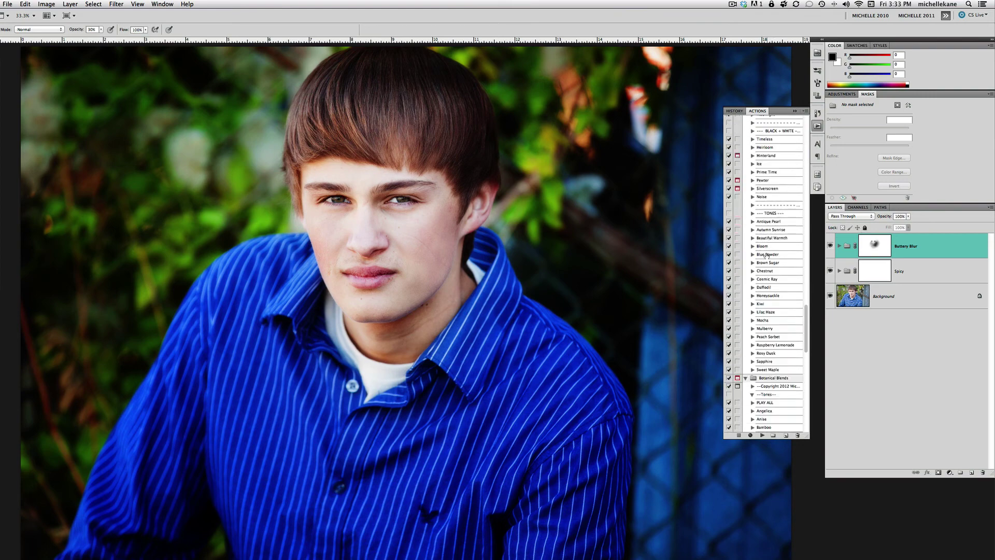
pyautogui.scroll(-3, 778, 329)
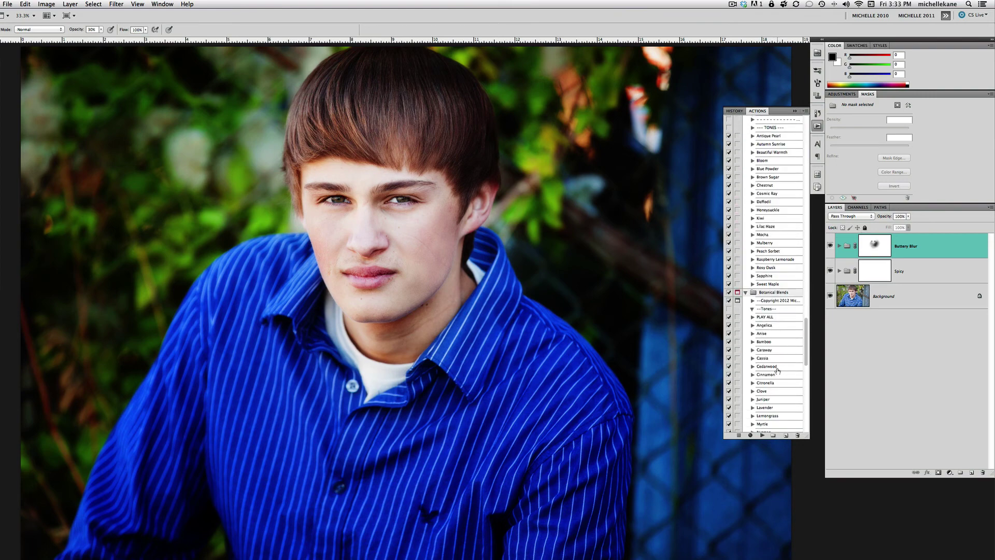
pyautogui.click(771, 375)
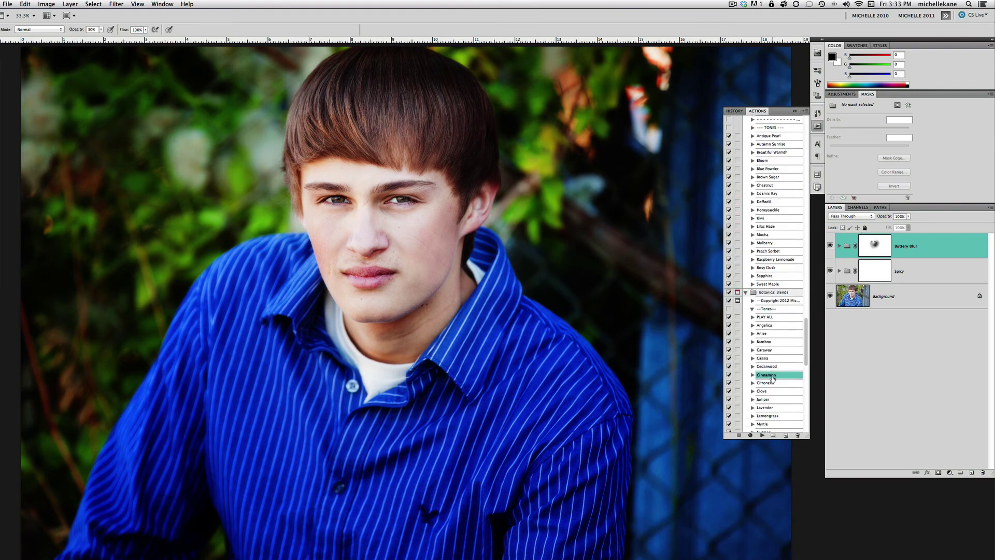
pyautogui.click(763, 436)
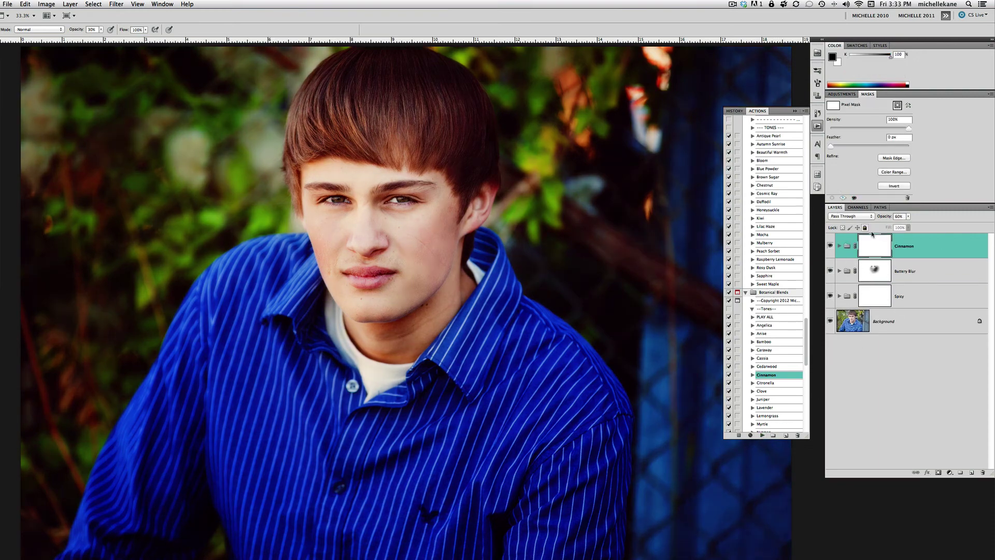
pyautogui.click(908, 217)
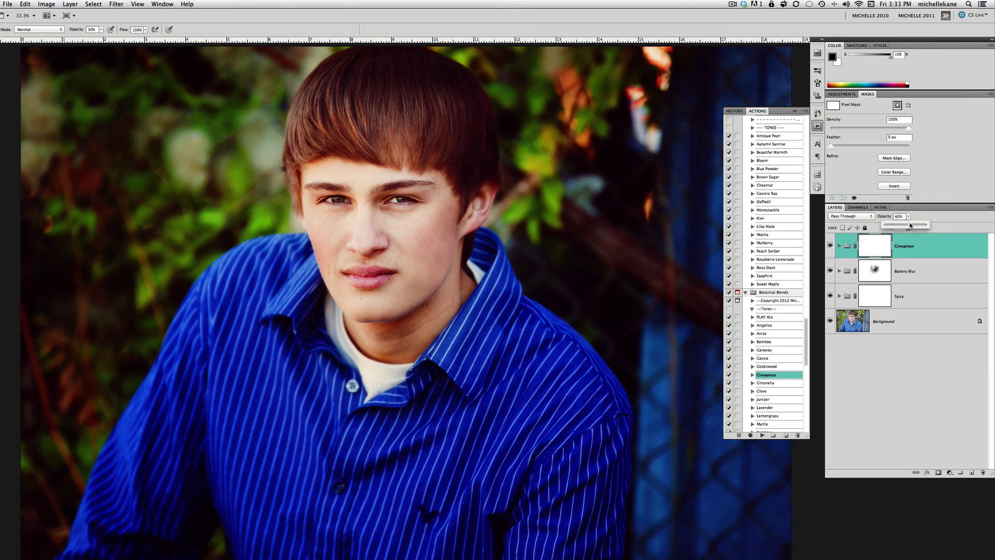
pyautogui.moveTo(901, 226); pyautogui.dragTo(900, 226)
pyautogui.click(426, 240)
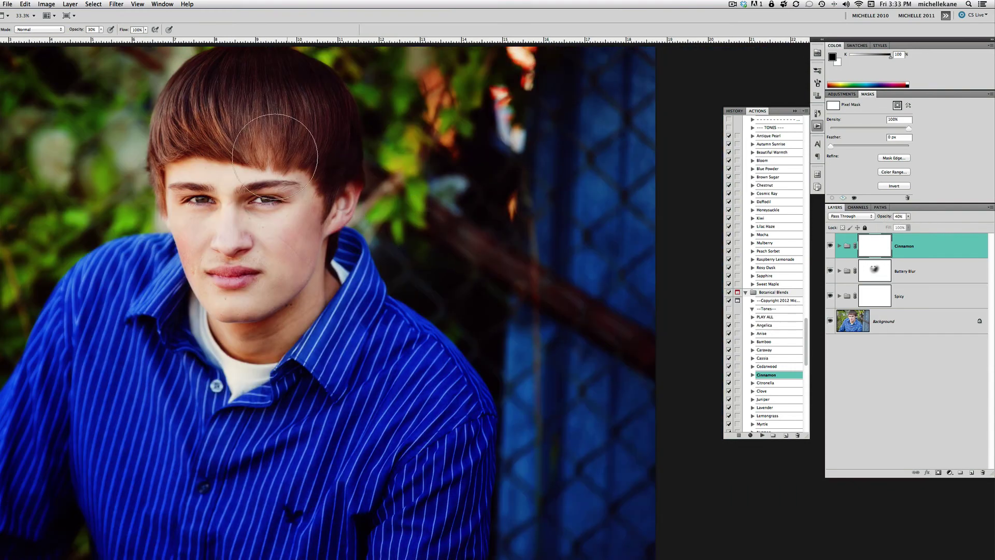
# Paint black on the Cinnamon mask over the hair and the face down to the chin.
pyautogui.moveTo(290, 123)
pyautogui.mouseDown()
pyautogui.moveTo(267, 102)
pyautogui.moveTo(287, 122)
pyautogui.mouseUp()
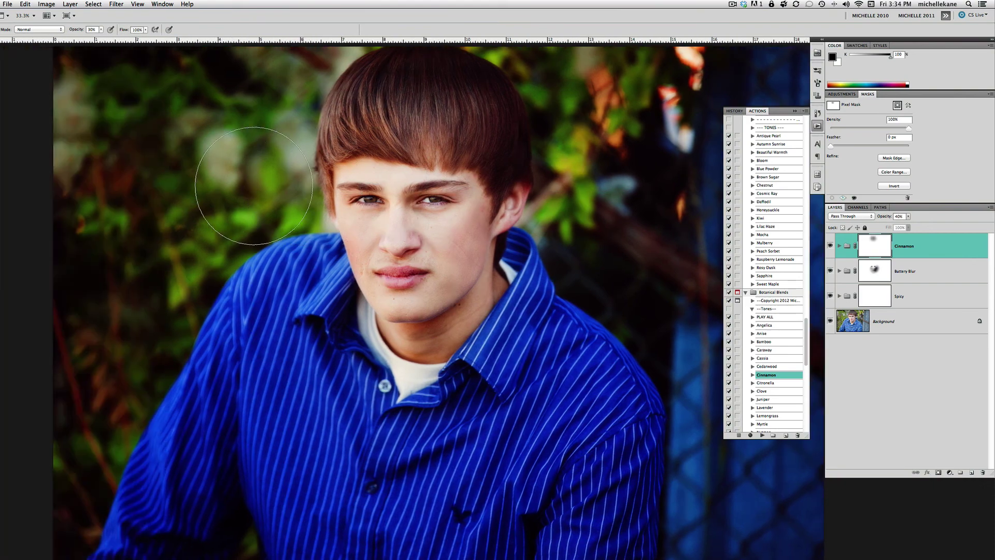
pyautogui.hscroll(5, 254, 186)
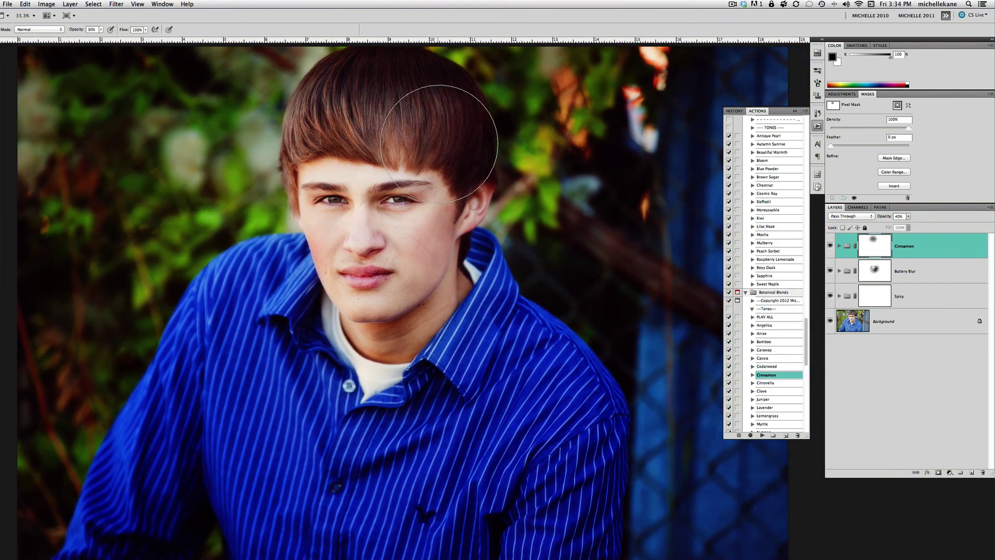
pyautogui.press('[')
pyautogui.moveTo(422, 134)
pyautogui.mouseDown()
pyautogui.moveTo(447, 220)
pyautogui.moveTo(462, 134)
pyautogui.moveTo(465, 183)
pyautogui.moveTo(434, 114)
pyautogui.moveTo(384, 98)
pyautogui.mouseUp()
pyautogui.press('[')
pyautogui.moveTo(367, 227)
pyautogui.mouseDown()
pyautogui.moveTo(319, 174)
pyautogui.moveTo(345, 295)
pyautogui.moveTo(423, 290)
pyautogui.moveTo(374, 328)
pyautogui.moveTo(366, 211)
pyautogui.moveTo(344, 133)
pyautogui.moveTo(422, 122)
pyautogui.moveTo(447, 187)
pyautogui.moveTo(410, 311)
pyautogui.moveTo(425, 342)
pyautogui.moveTo(394, 218)
pyautogui.moveTo(406, 157)
pyautogui.moveTo(396, 132)
pyautogui.moveTo(327, 136)
pyautogui.moveTo(408, 209)
pyautogui.moveTo(326, 316)
pyautogui.mouseUp()
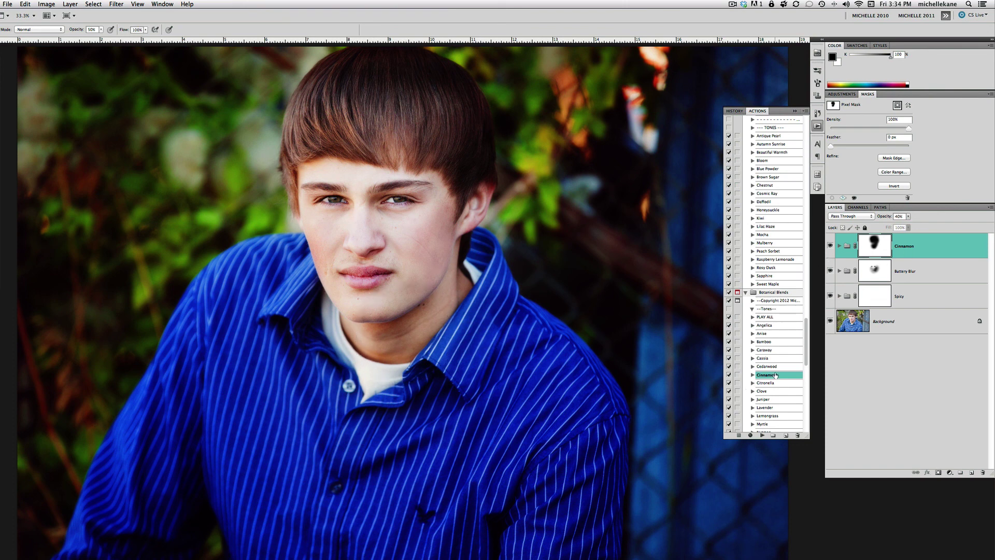
# Play the Willow action and drag the Willow group's opacity down to about 10%.
pyautogui.scroll(-5, 776, 375)
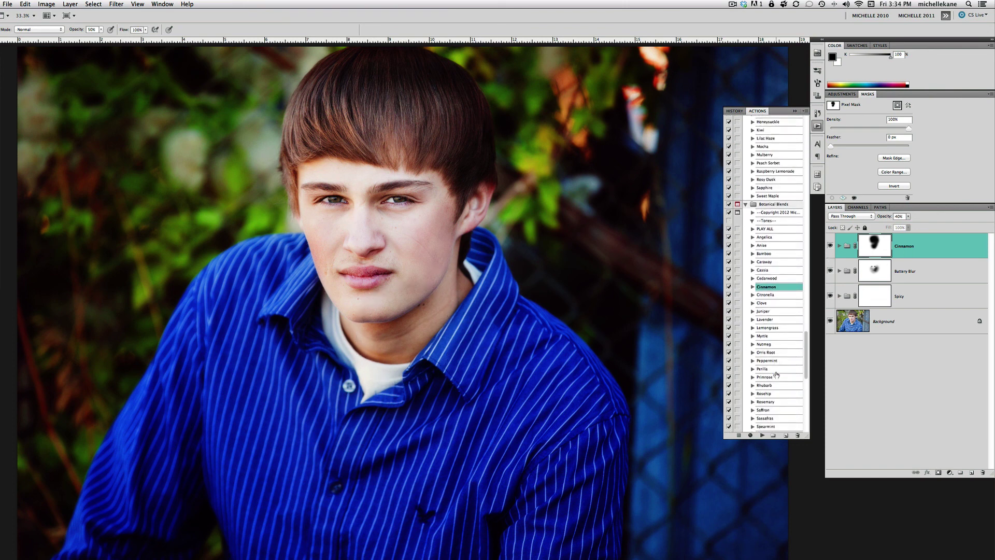
pyautogui.scroll(-3, 776, 374)
pyautogui.click(762, 394)
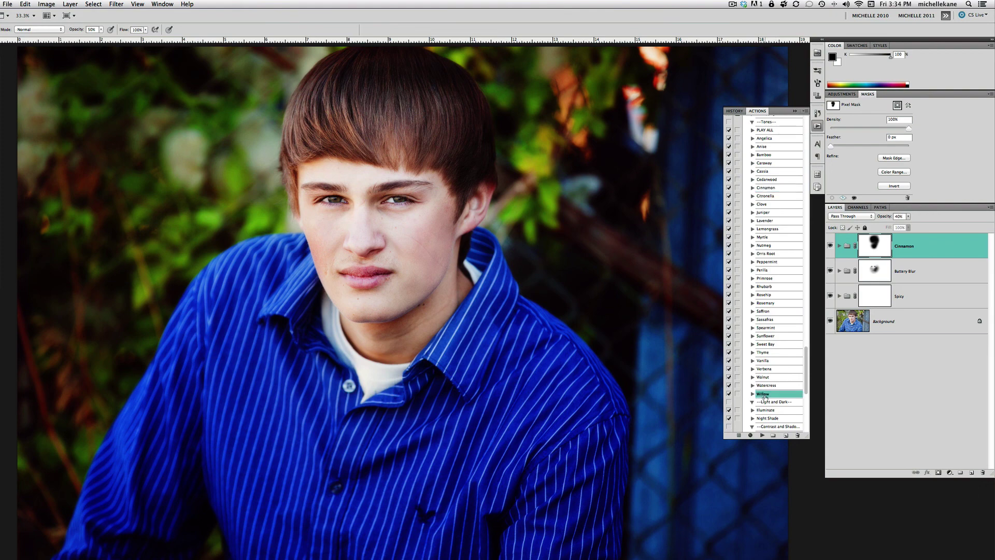
pyautogui.click(762, 435)
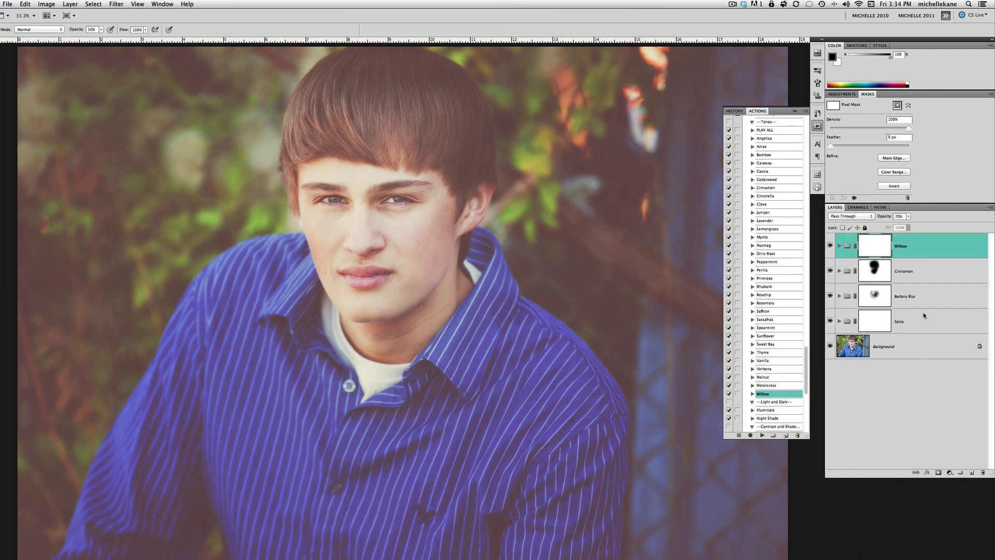
pyautogui.click(908, 216)
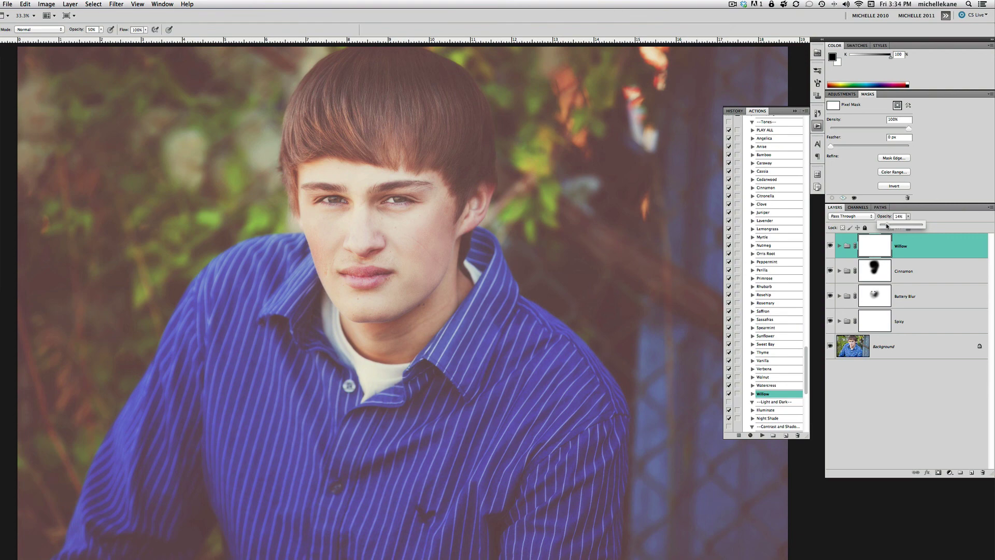
pyautogui.moveTo(903, 226); pyautogui.dragTo(885, 226)
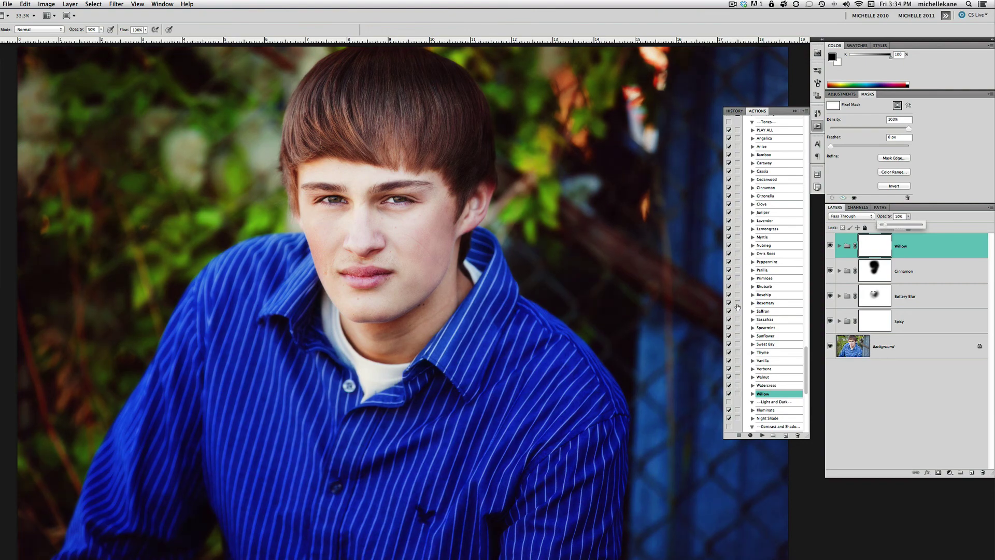
pyautogui.keyDown('alt'); pyautogui.click(830, 348); pyautogui.keyUp('alt')
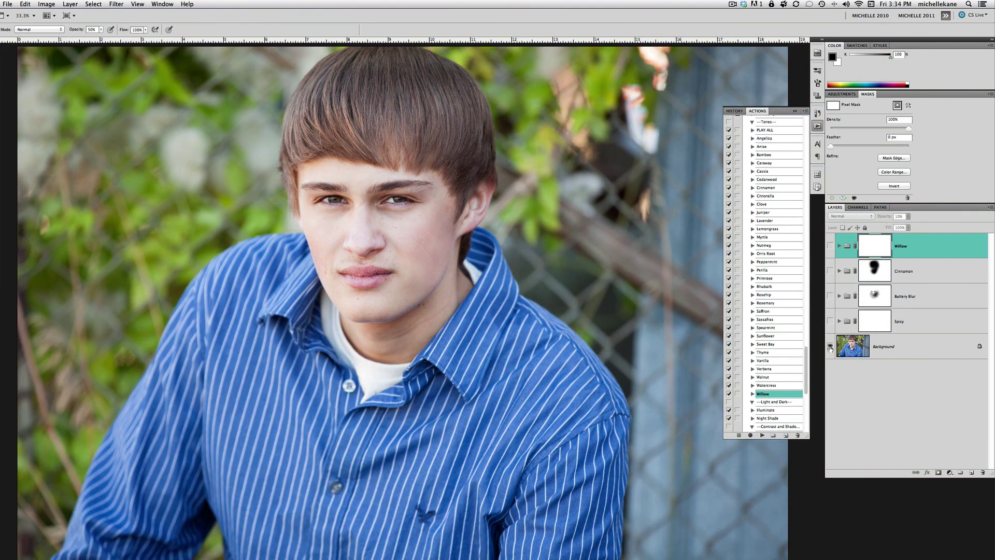
pyautogui.keyDown('alt'); pyautogui.click(830, 347); pyautogui.keyUp('alt')
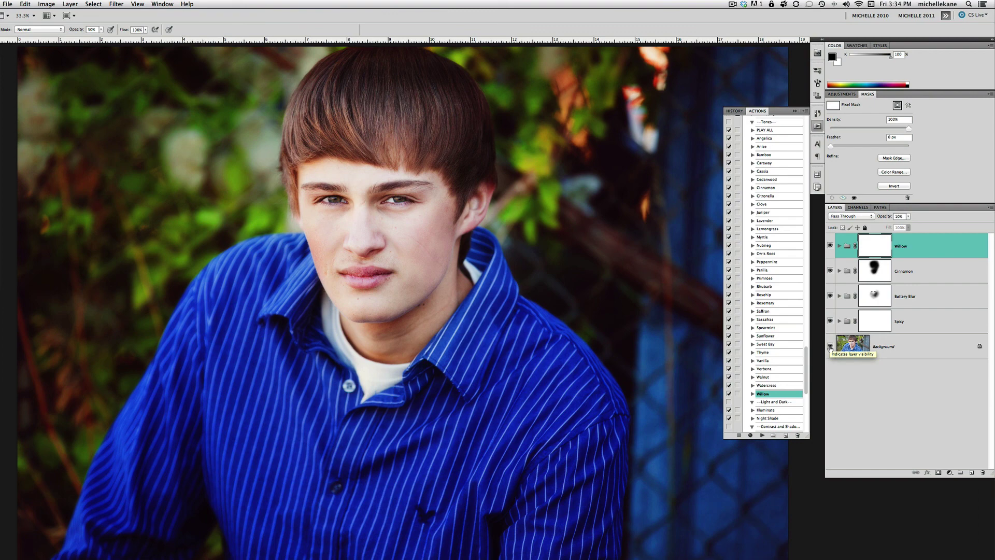